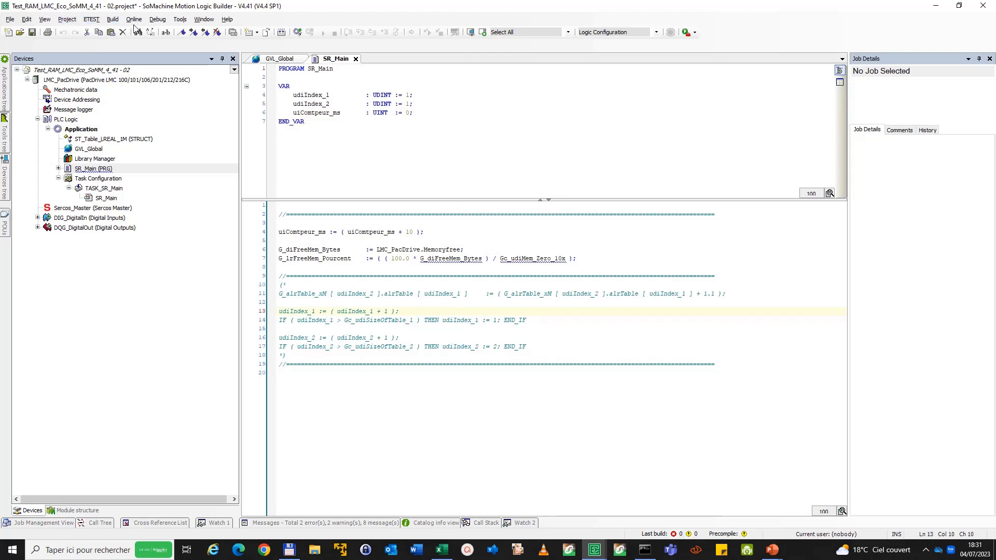
Step: Clean the application build, then log in to the controller and download the latest code over the running application
click(113, 19)
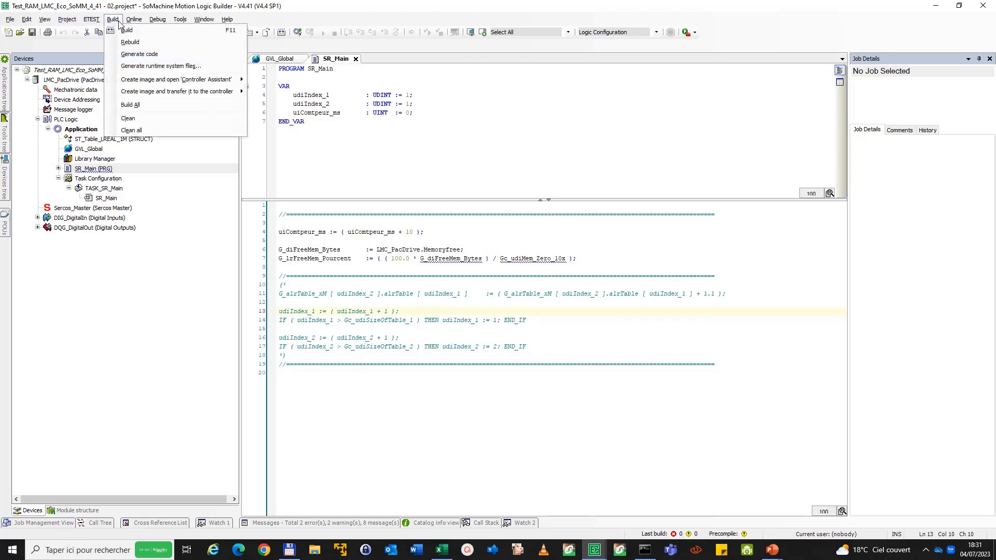
click(131, 120)
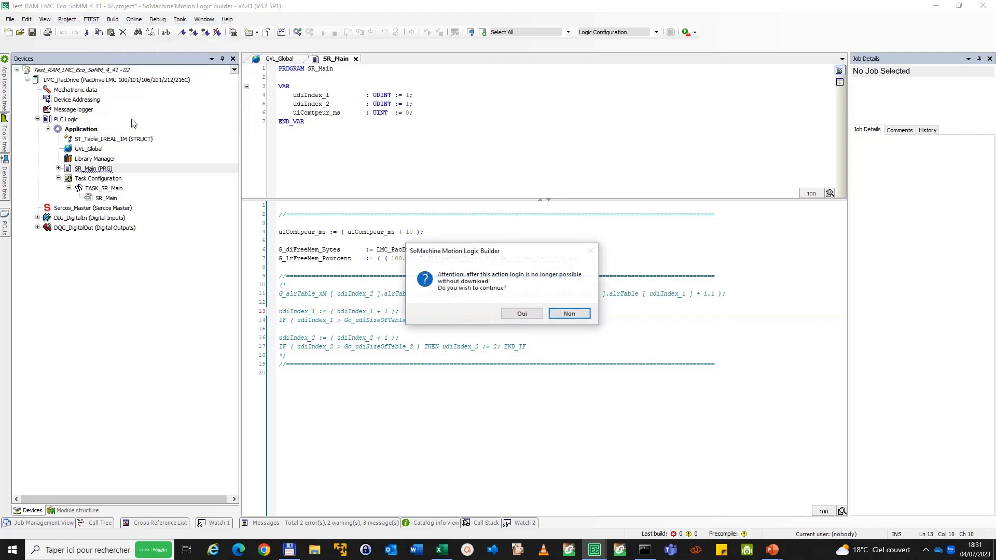
click(521, 312)
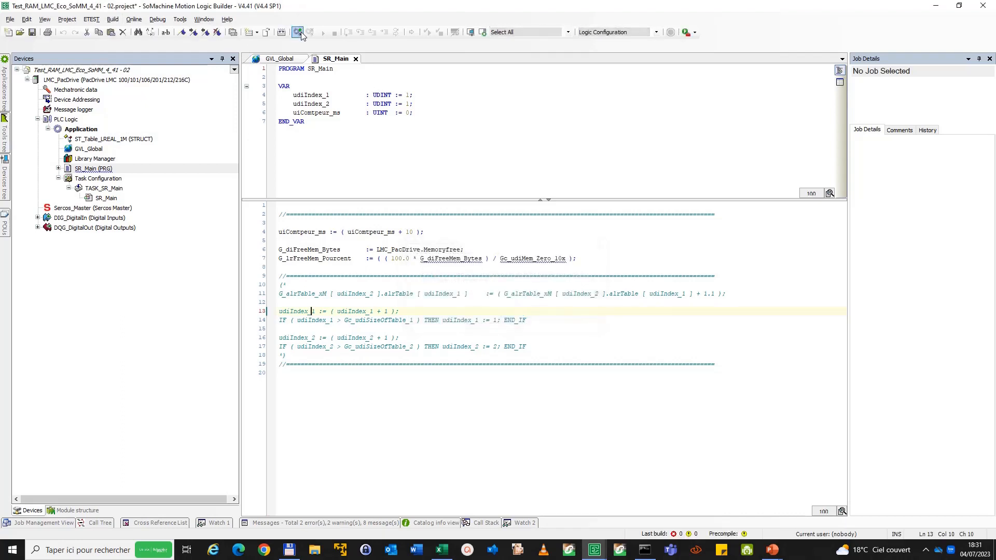
click(298, 32)
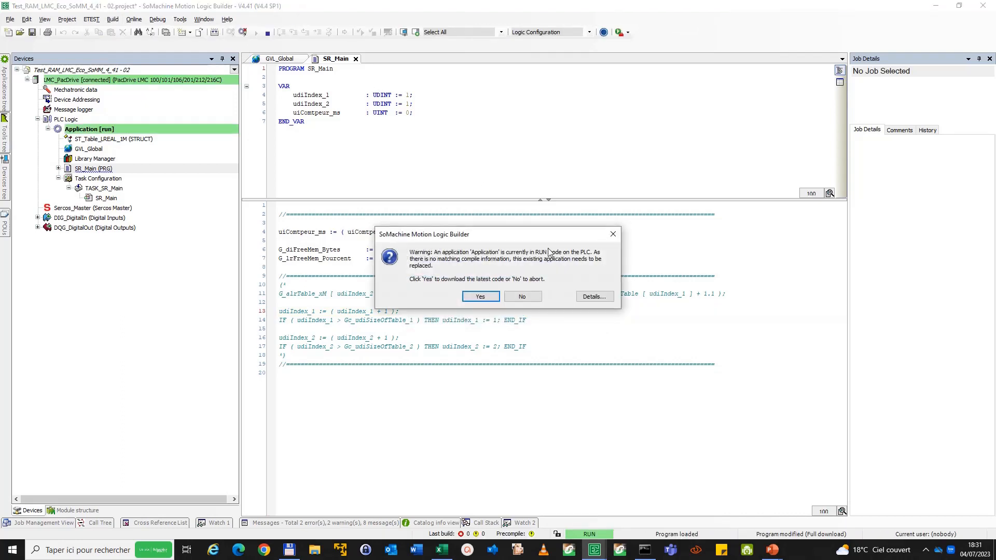
click(481, 297)
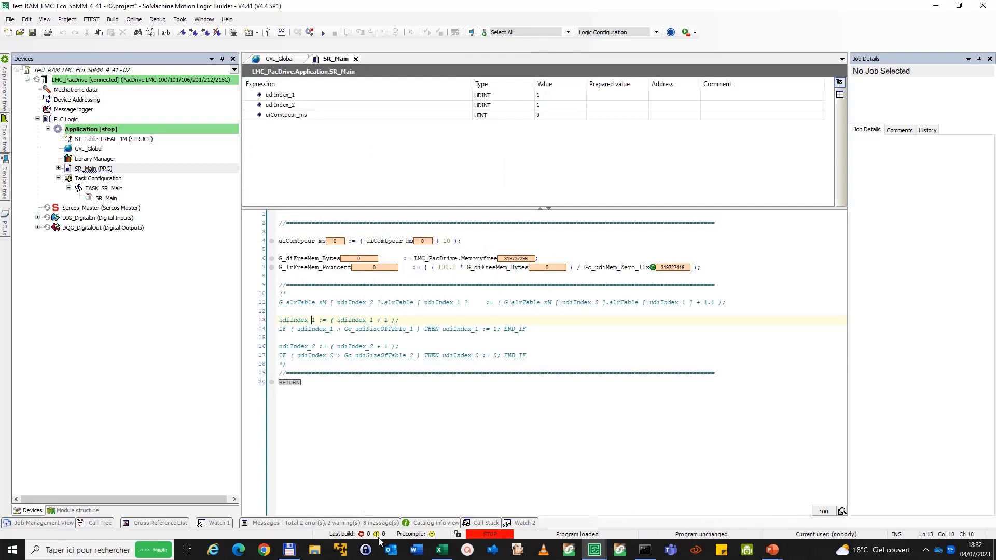
Step: Copy the build messages and paste them into the yellow cell under "Vide" on the Cas_10 sheet of Relevés_RAM.xlsx in Excel
click(351, 524)
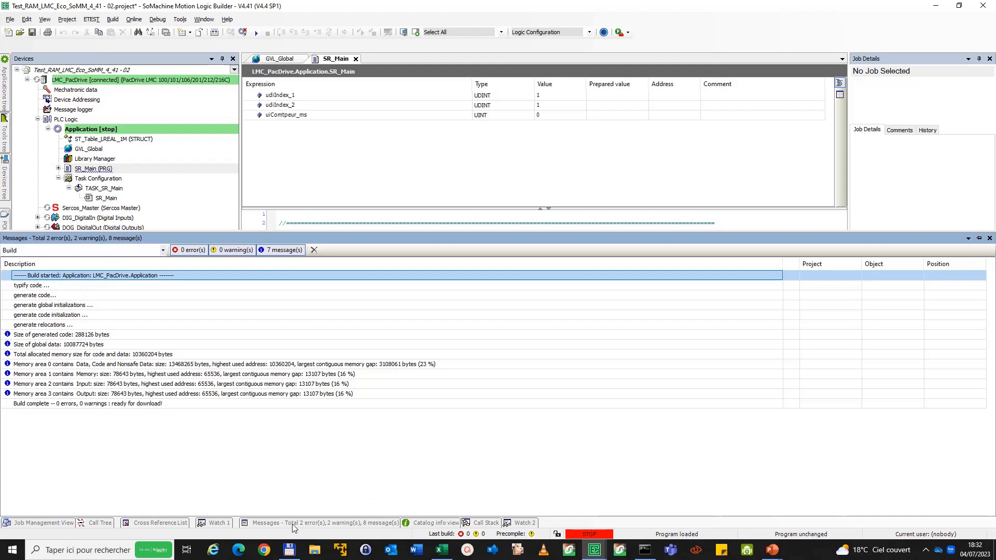
right_click(53, 305)
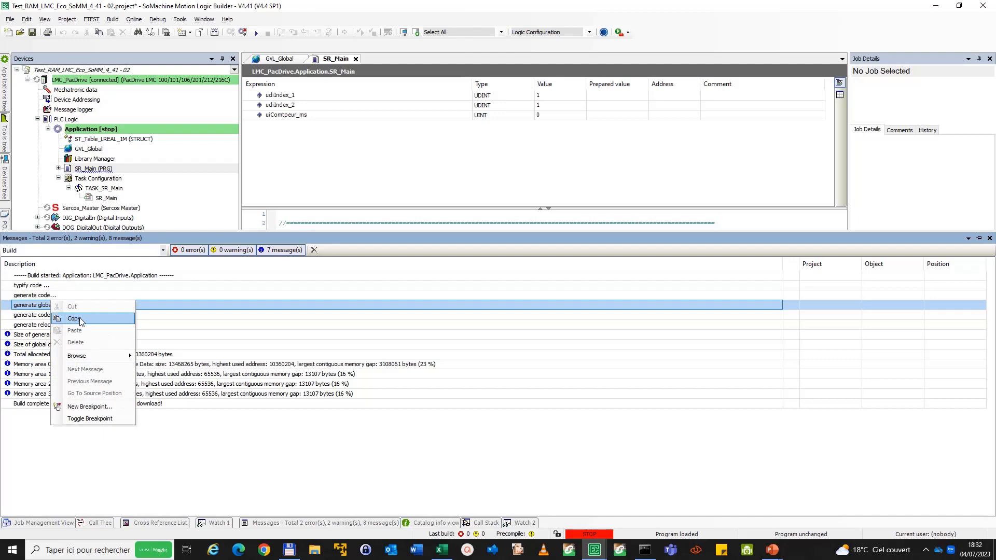
click(74, 318)
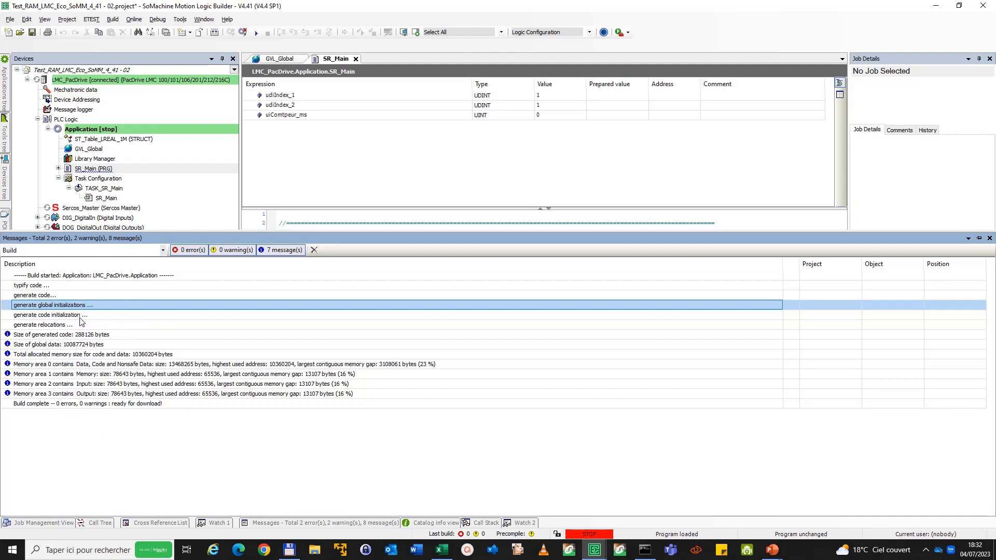
click(442, 551)
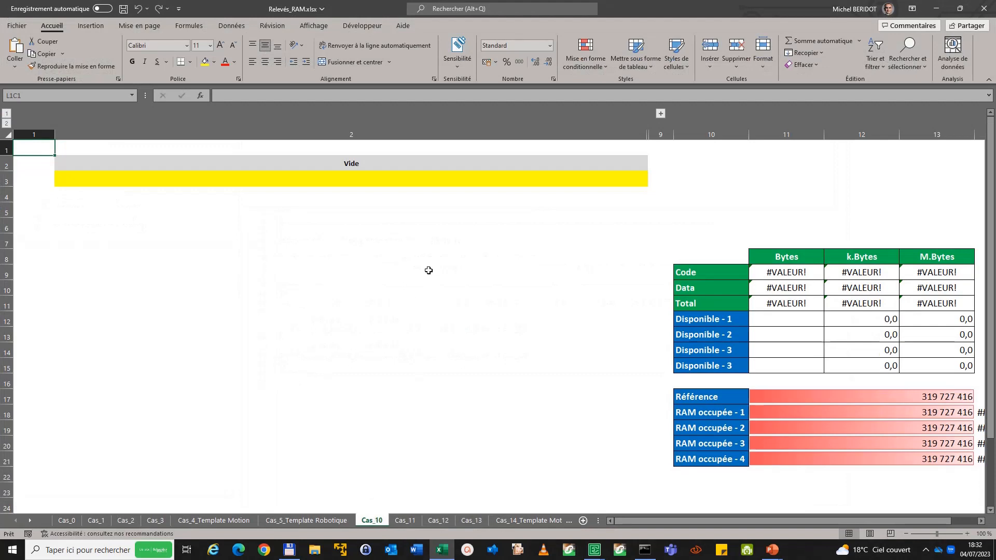
click(162, 178)
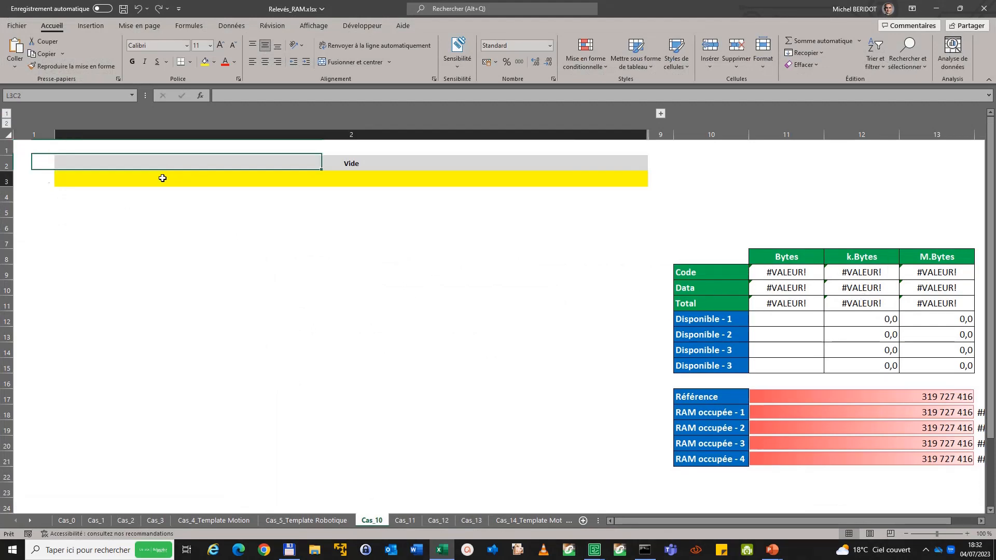
right_click(162, 178)
click(190, 228)
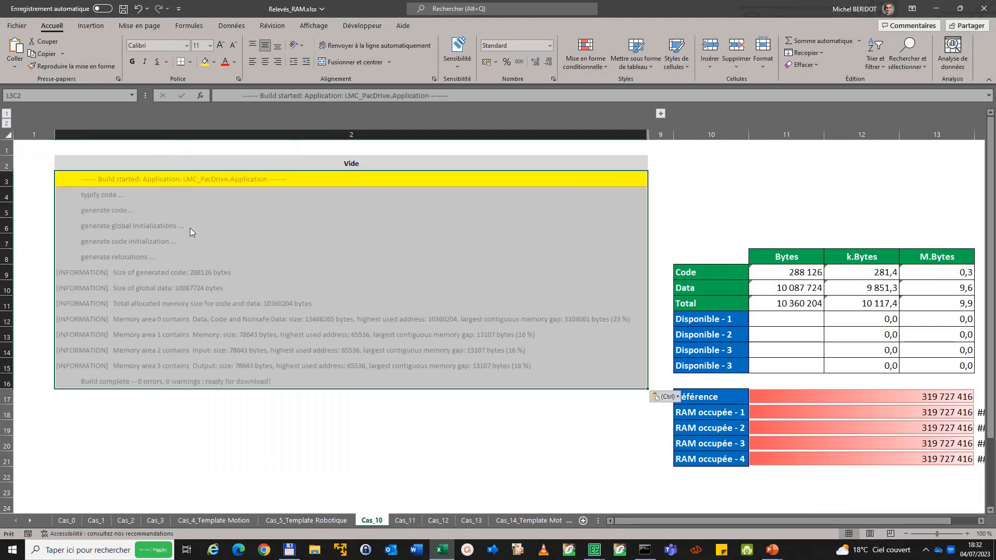
Step: Fill the generated code, global data and total allocated memory size rows of the pasted messages with light blue
click(245, 274)
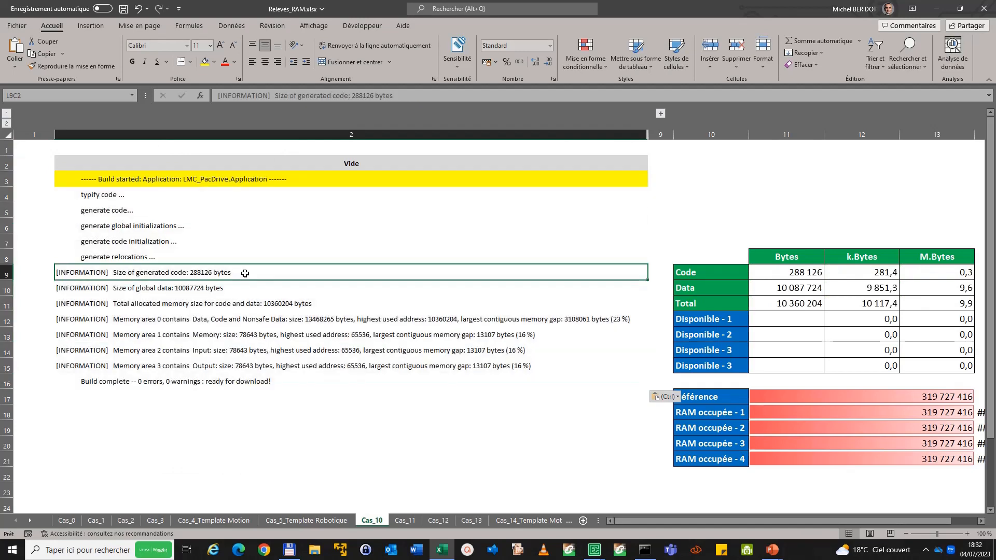
drag(244, 273, 241, 304)
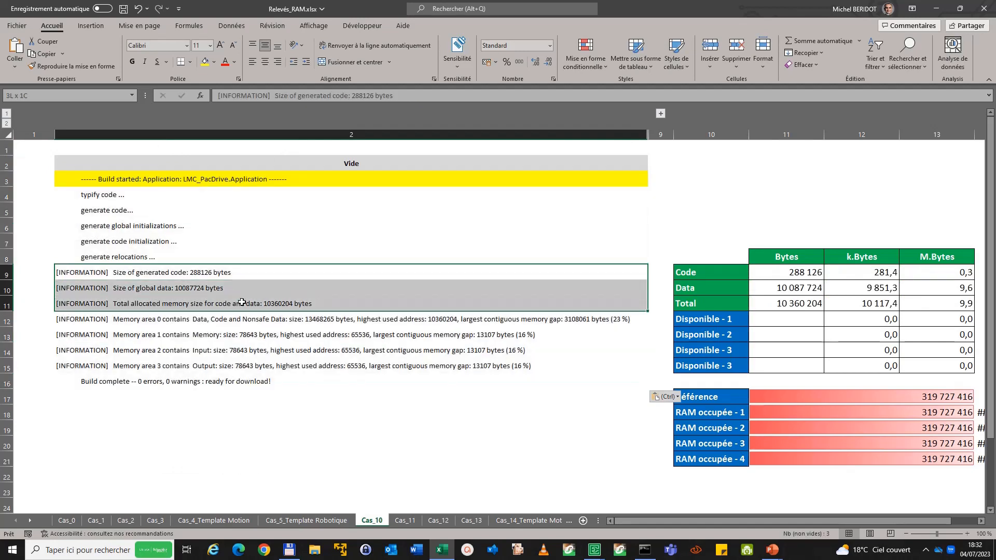
click(213, 62)
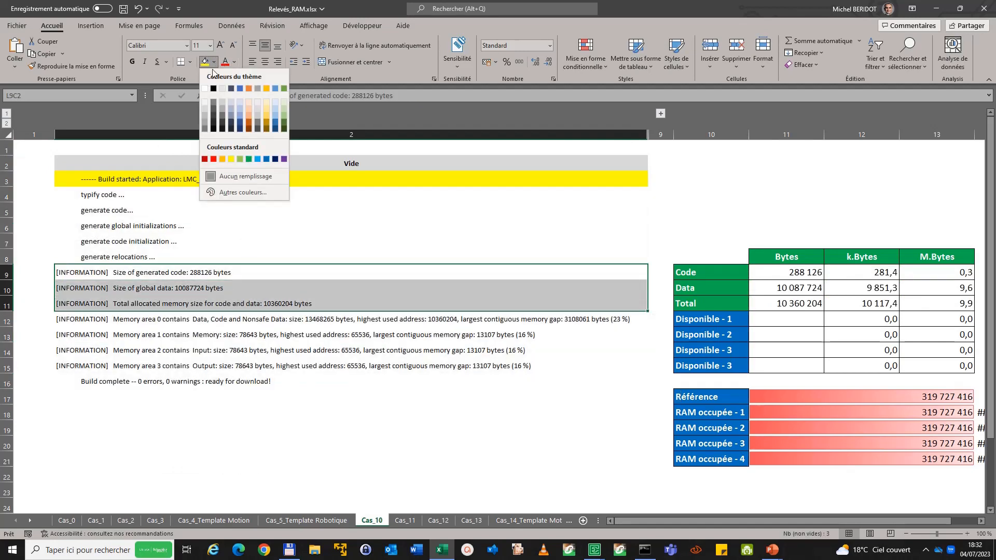
click(241, 108)
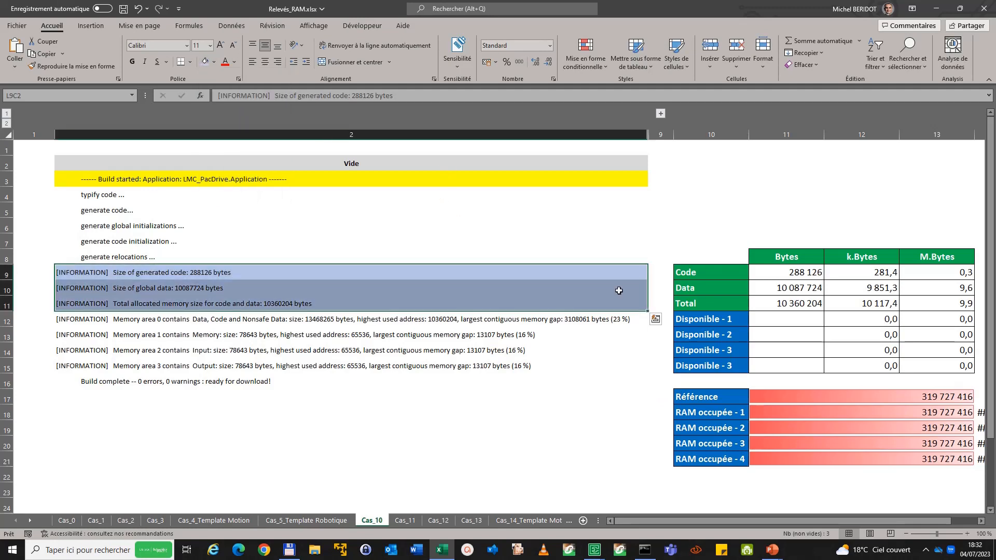
Step: Examine the Code, Data and Total sizes in bytes, k.Bytes and M.Bytes in the memory table
click(772, 267)
click(876, 271)
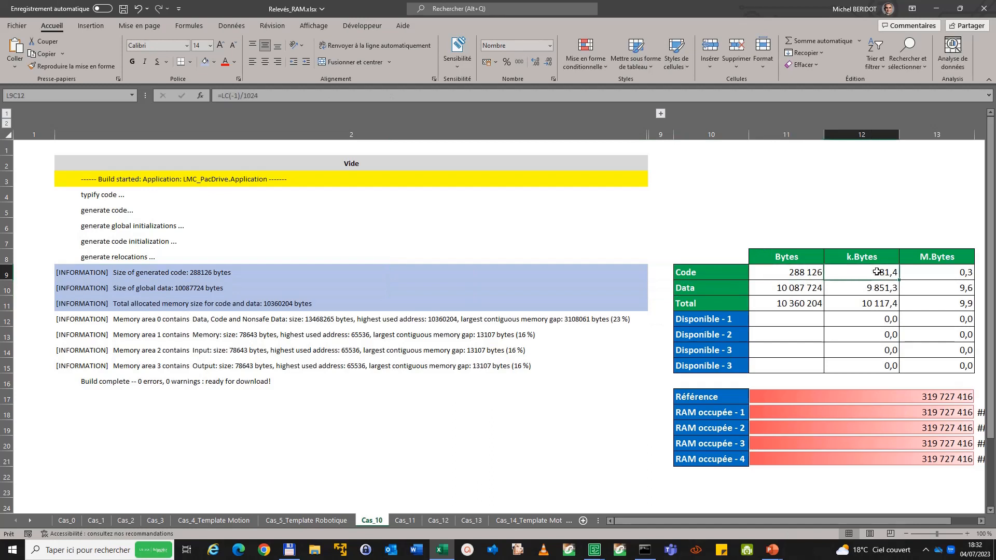
click(965, 272)
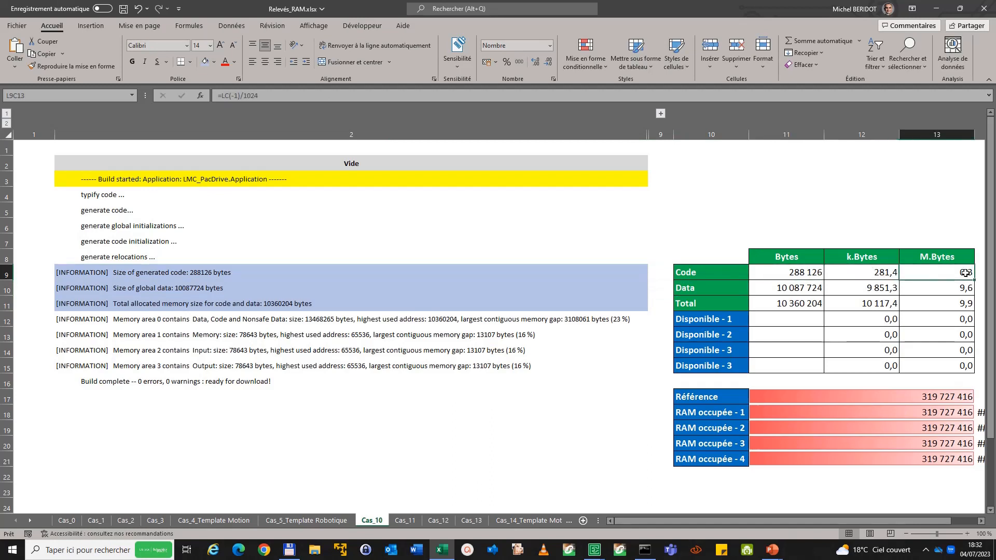
click(712, 274)
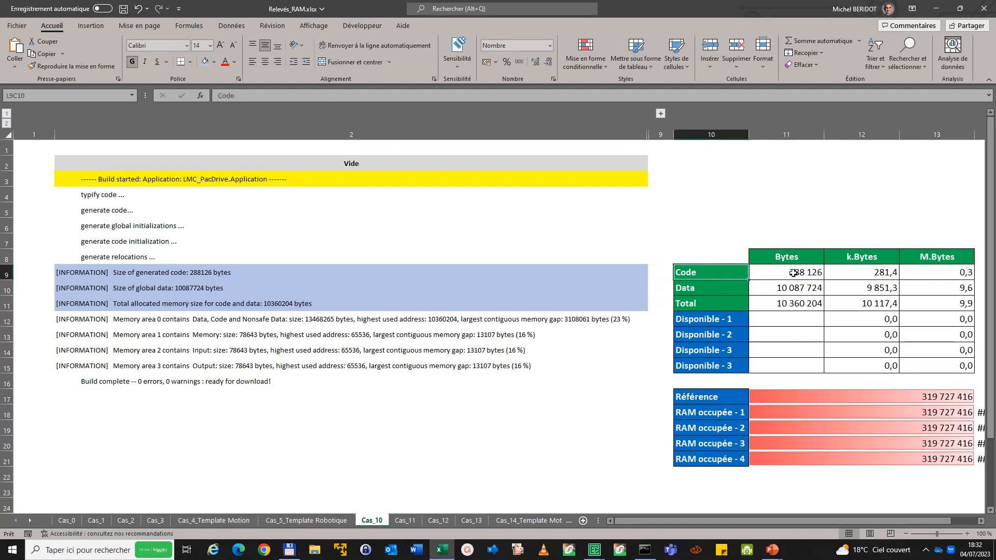
click(866, 273)
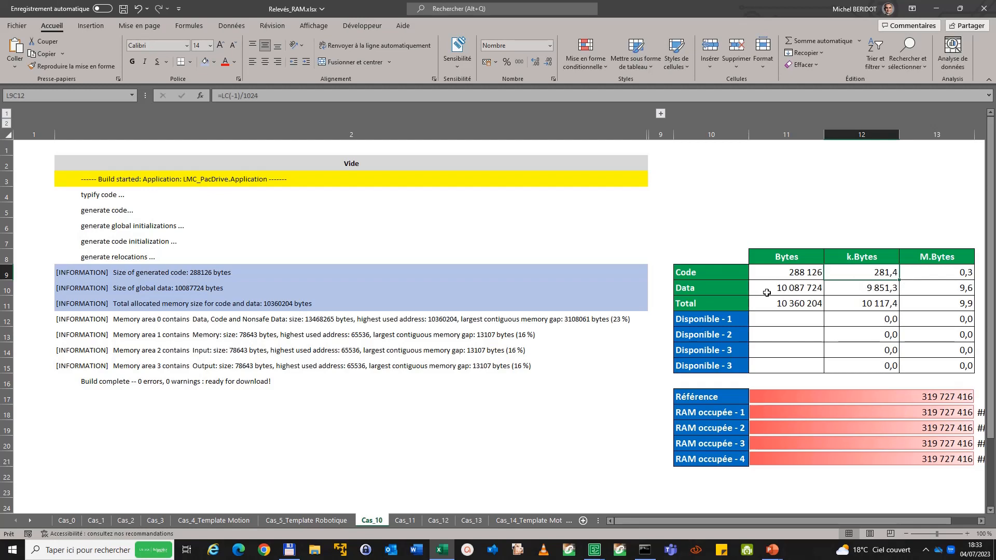
click(851, 292)
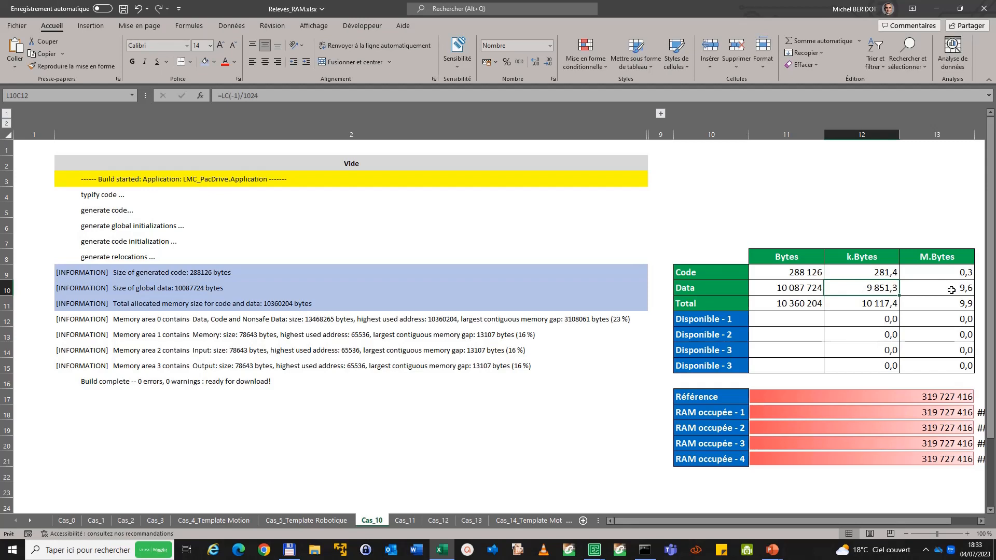
drag(945, 273, 945, 286)
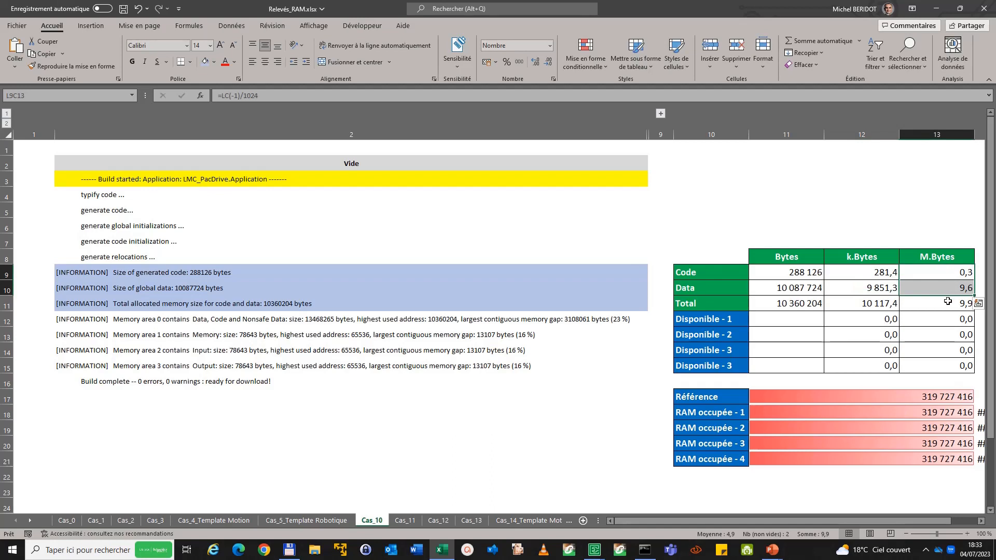
click(958, 305)
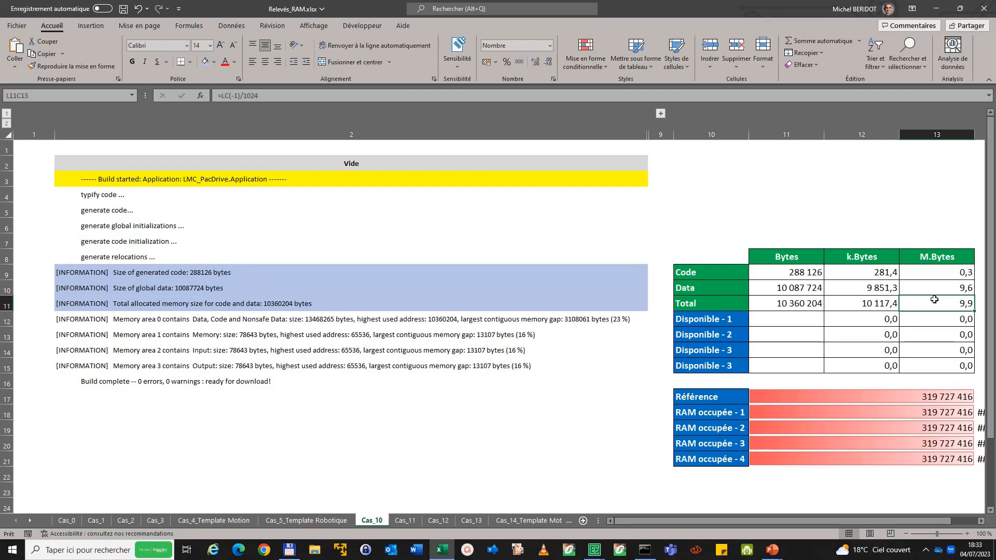
Step: Switch back to SoMachine Motion Logic Builder, start the application and check G_diFreeMem_Bytes in GVL_Global
key(alt+Tab)
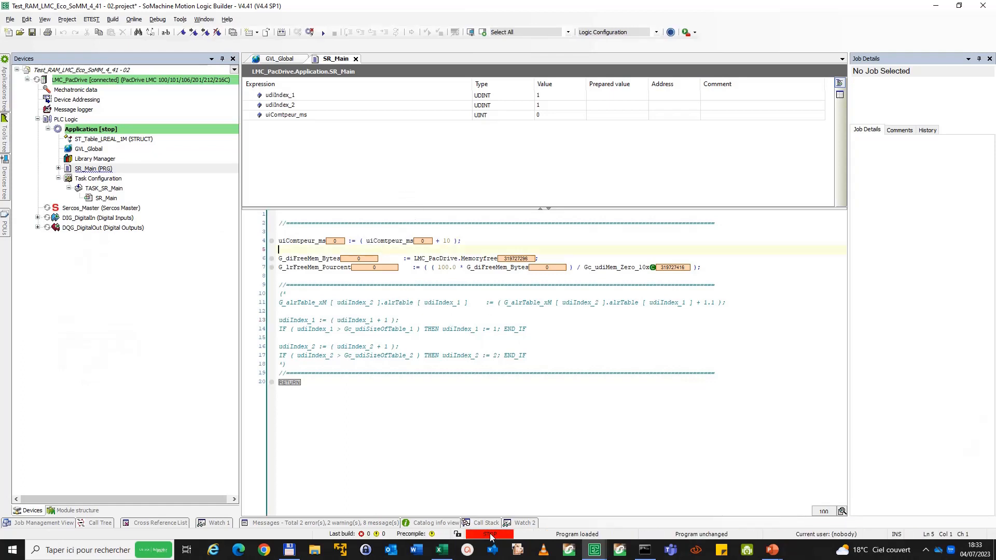
click(322, 33)
click(283, 59)
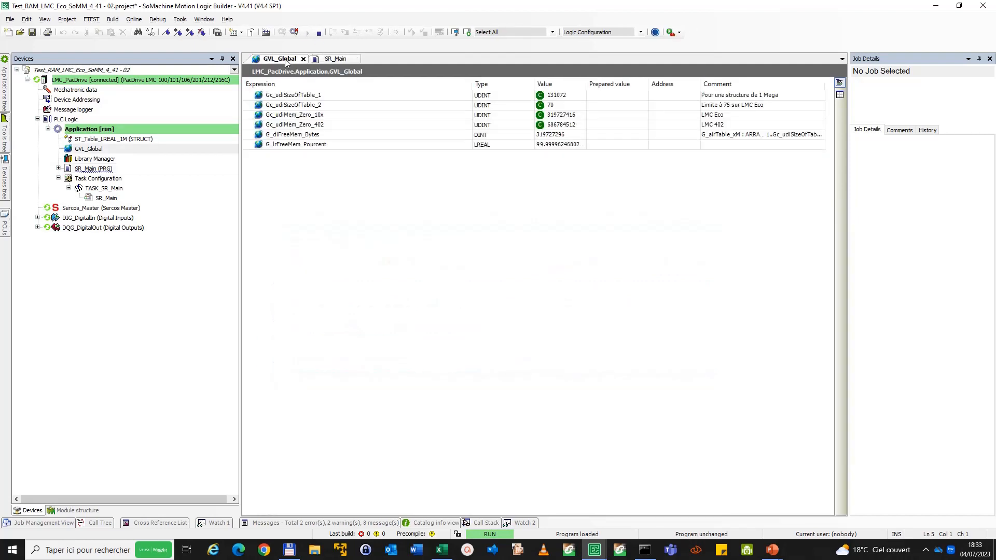
click(551, 136)
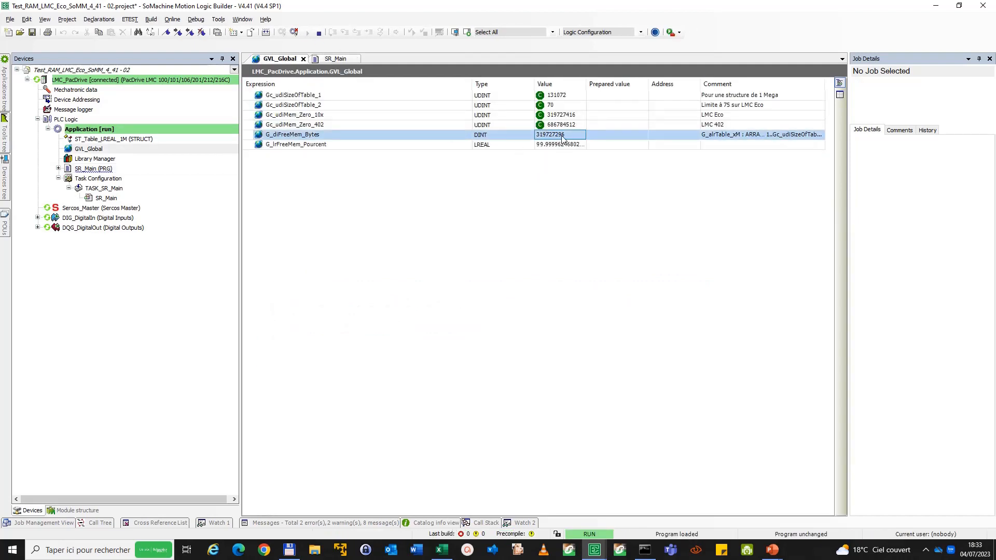
Step: Inspect the Memoryfree parameter in the Memory_Disks group of the LMC_PacDrive controller
click(115, 81)
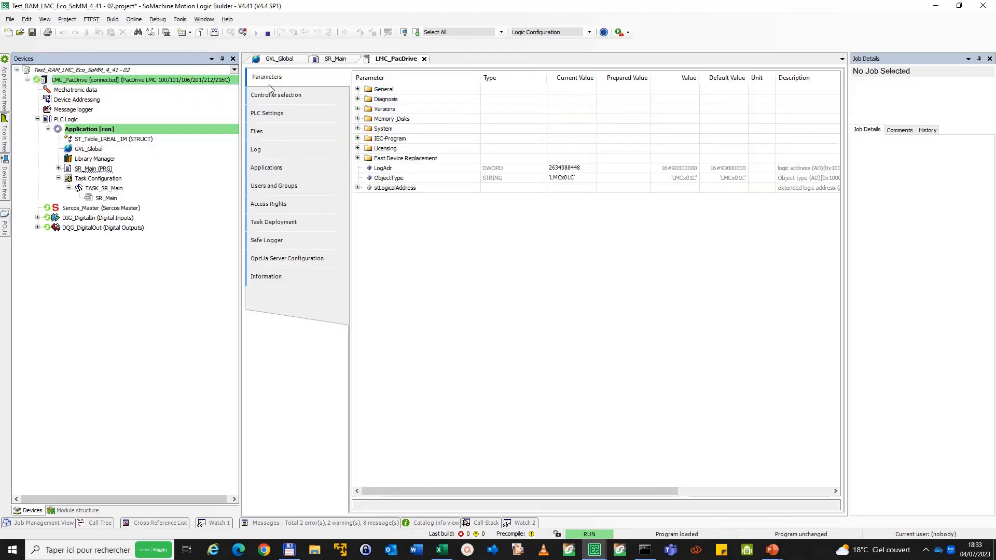
click(358, 119)
click(566, 161)
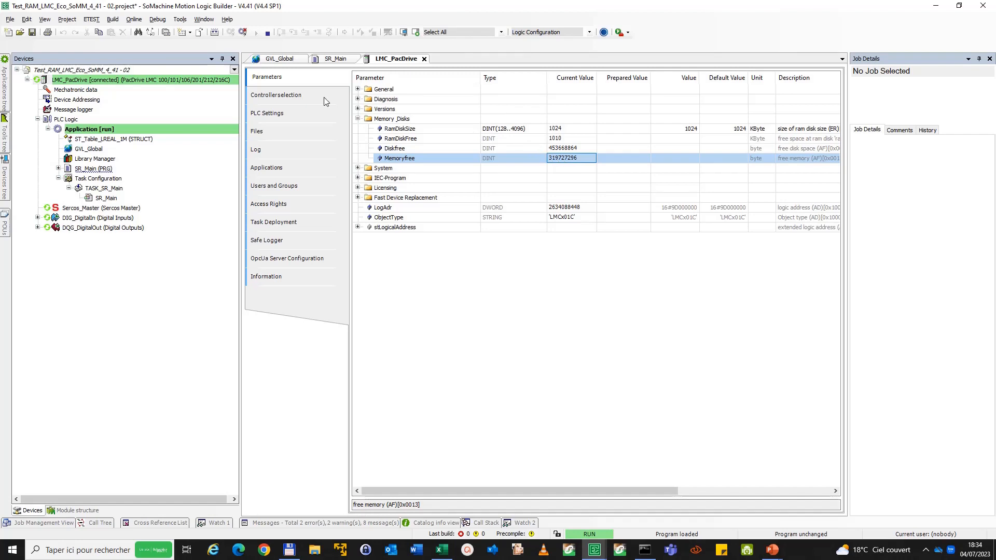
Step: Perform a cold reset of the LMC_PacDrive controller and start the application again
click(134, 19)
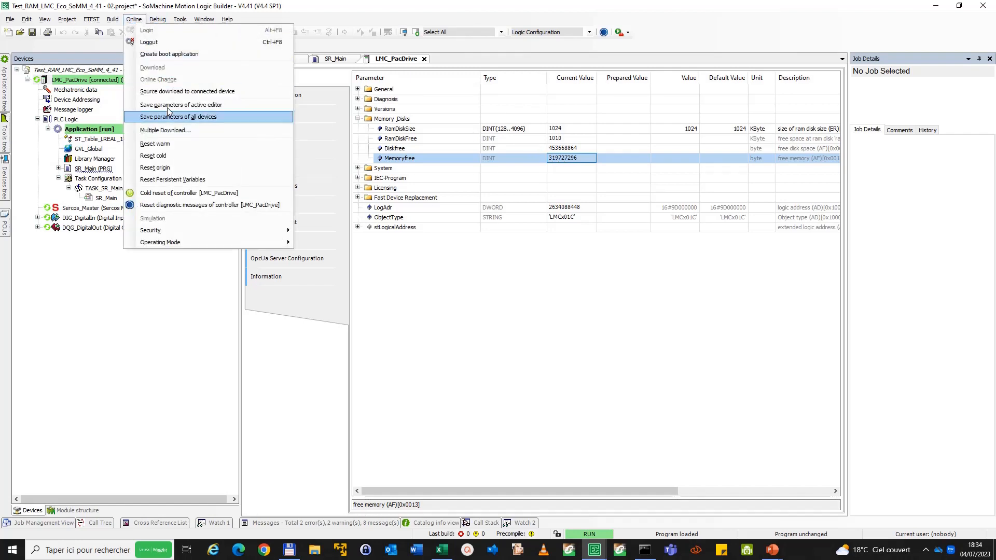
click(184, 193)
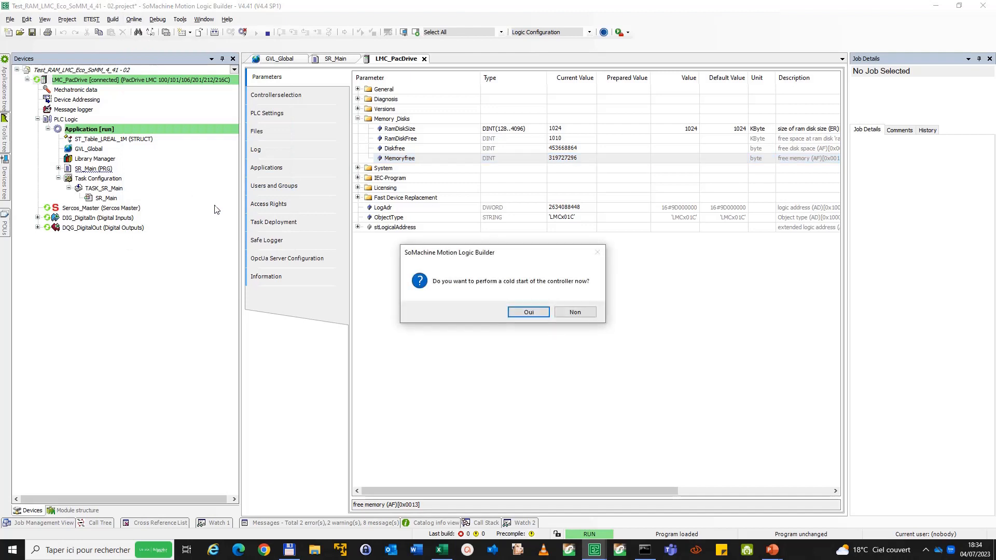
click(540, 316)
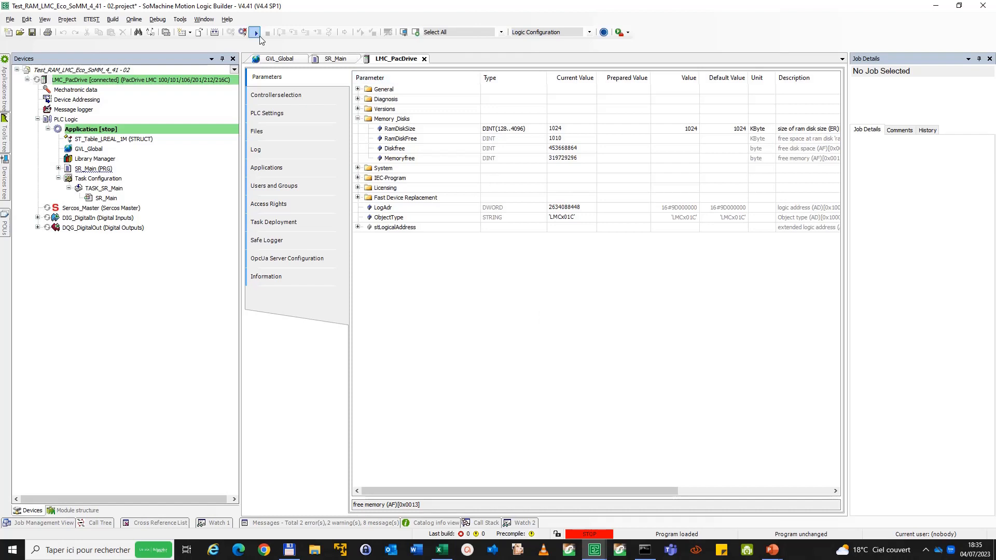
click(256, 33)
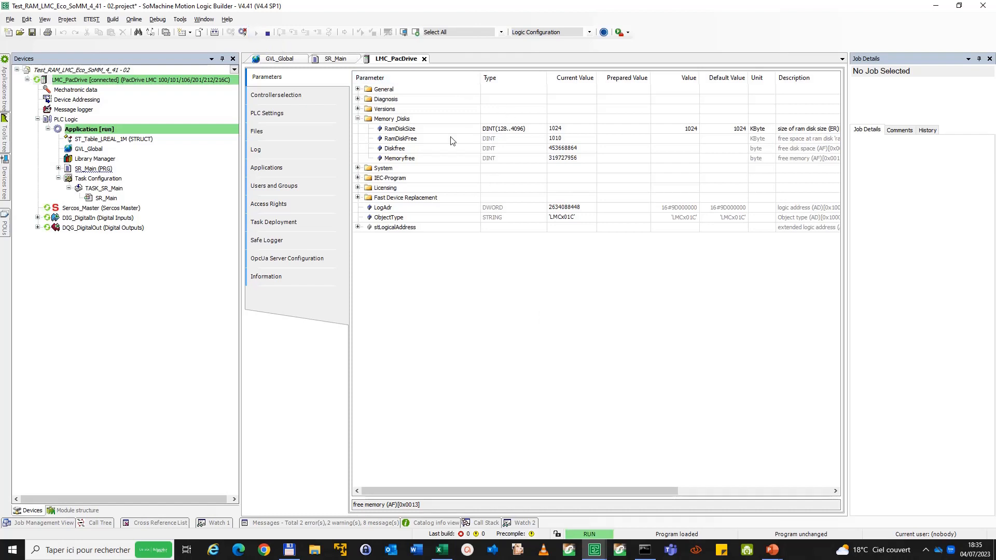
Step: Copy the G_diFreeMem_Bytes value from GVL_Global into the Disponible - 1 Bytes cell of the Cas_10 sheet in Relevés_RAM.xlsx
click(567, 160)
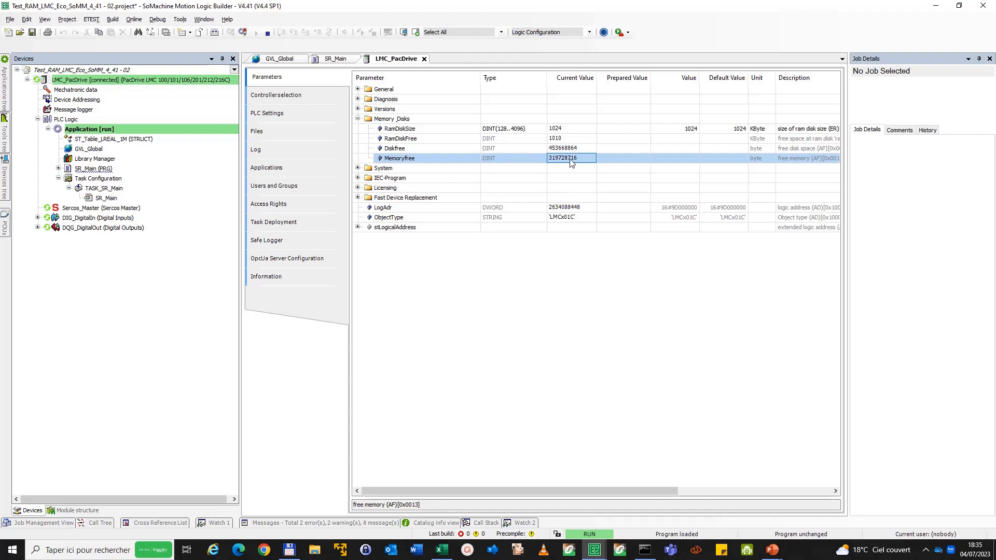
click(285, 59)
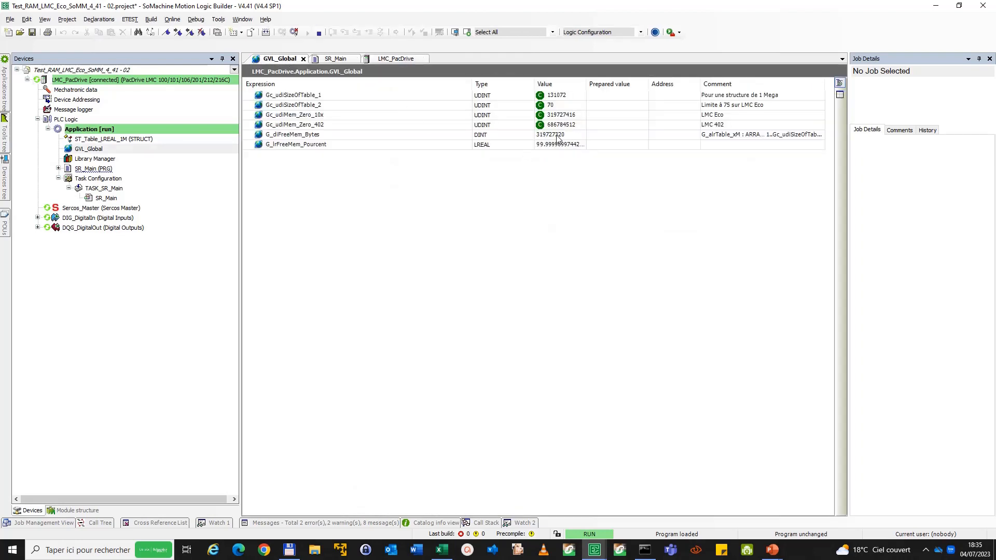
click(557, 136)
right_click(557, 135)
click(578, 153)
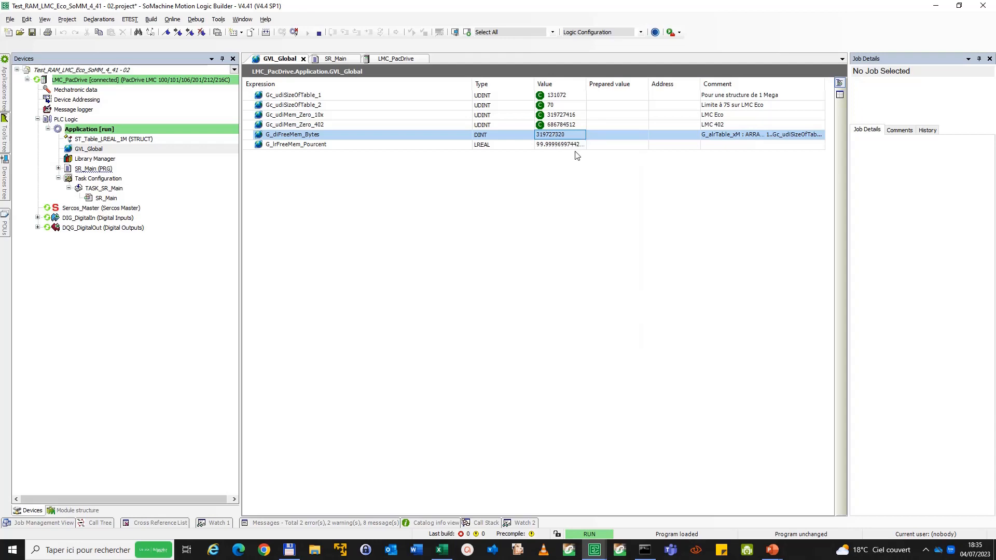
key(alt+Tab)
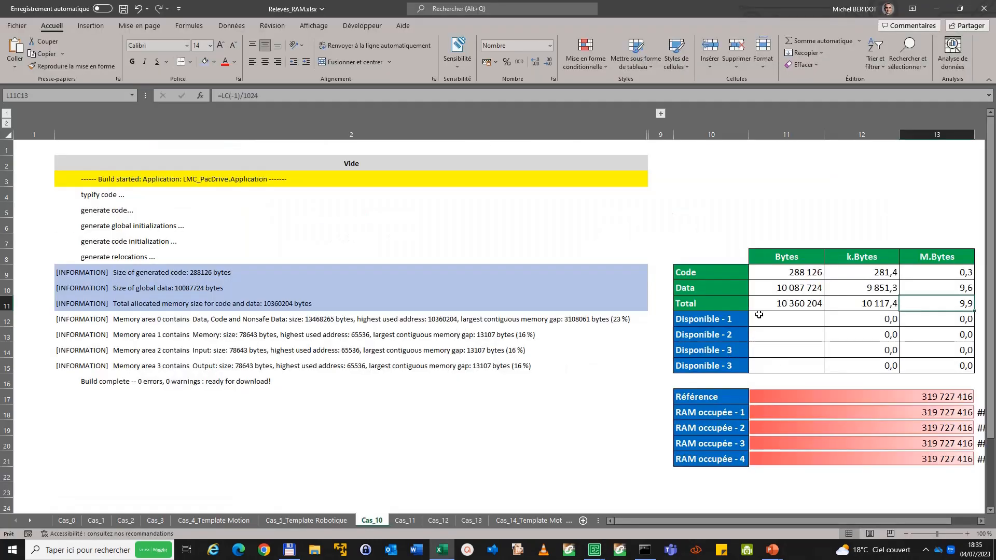
right_click(777, 320)
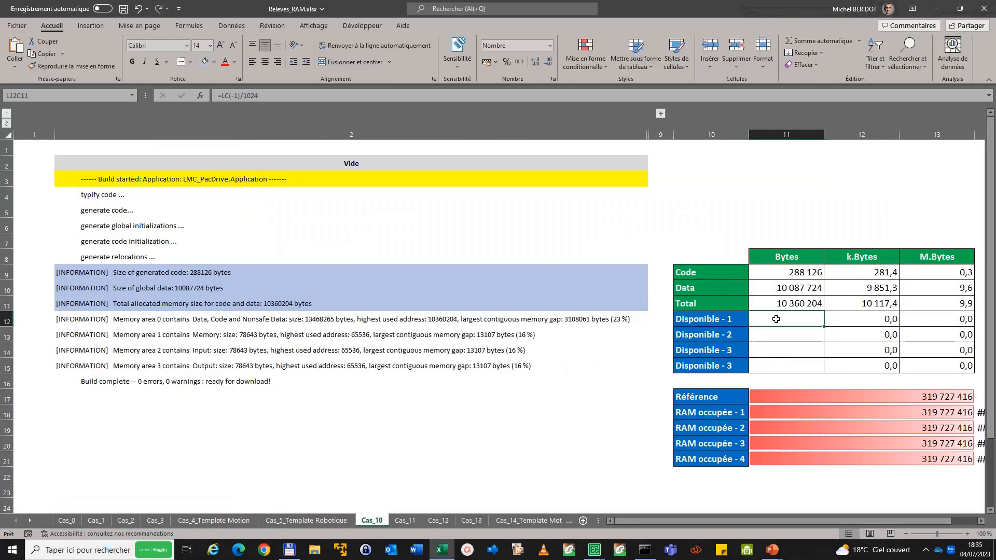
click(802, 82)
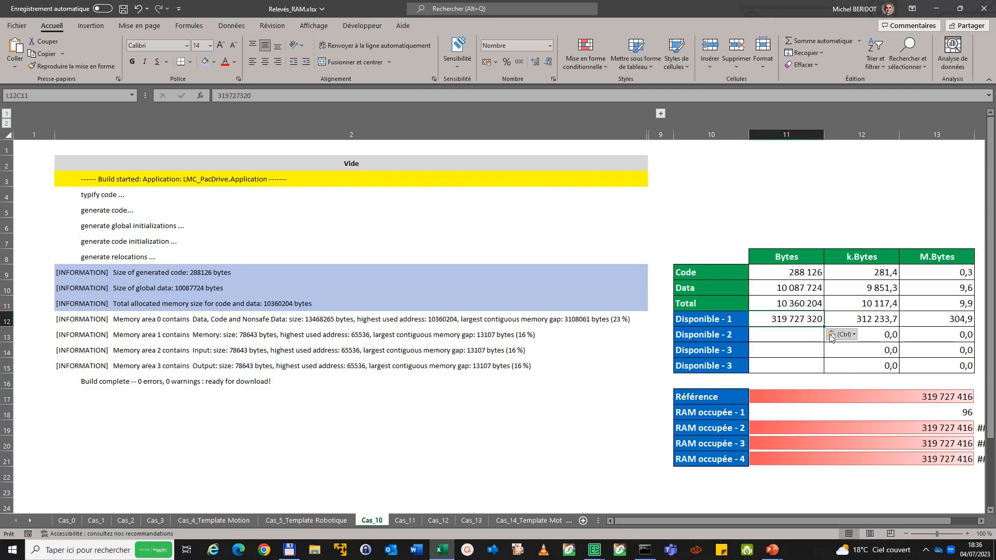
Step: Compare the Référence and Disponible - 1 values in the sheet with Gc_udiMem_Zero_10x and the free memory variables in GVL_Global
click(961, 399)
drag(961, 399, 932, 398)
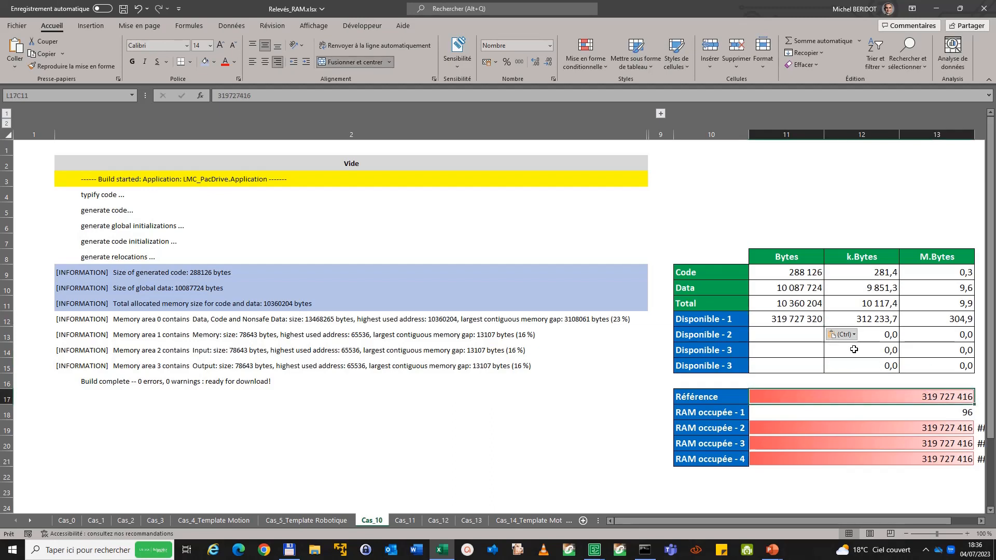
click(813, 321)
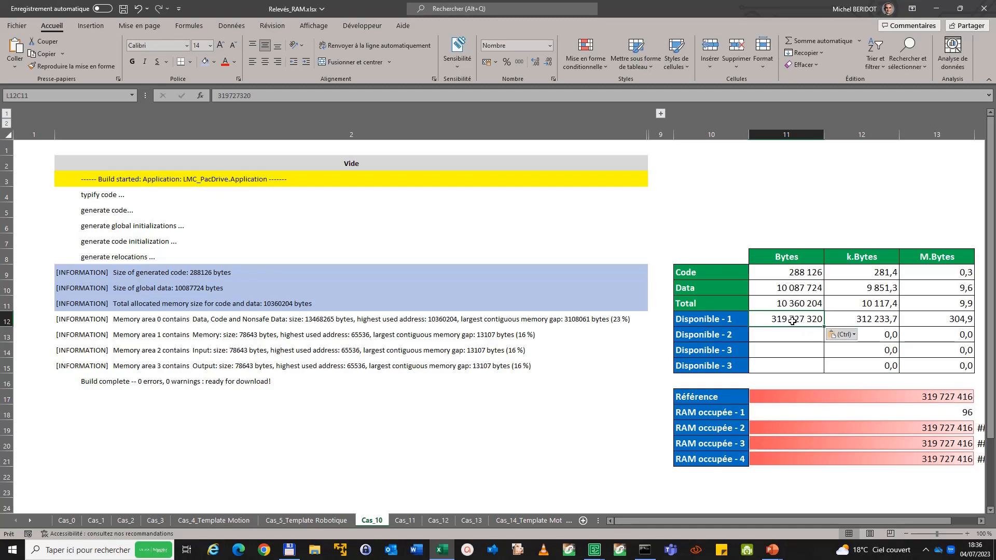
key(alt+Tab)
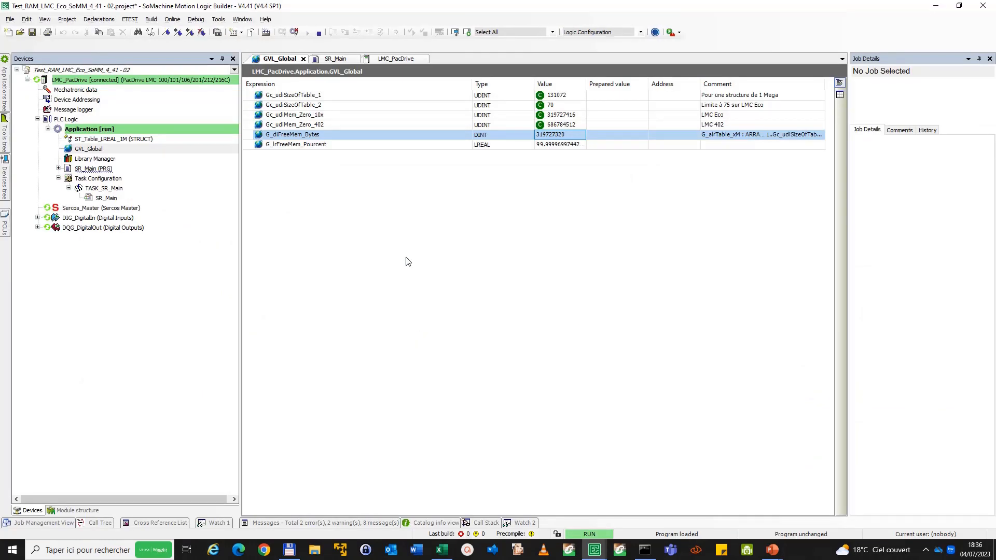
click(364, 115)
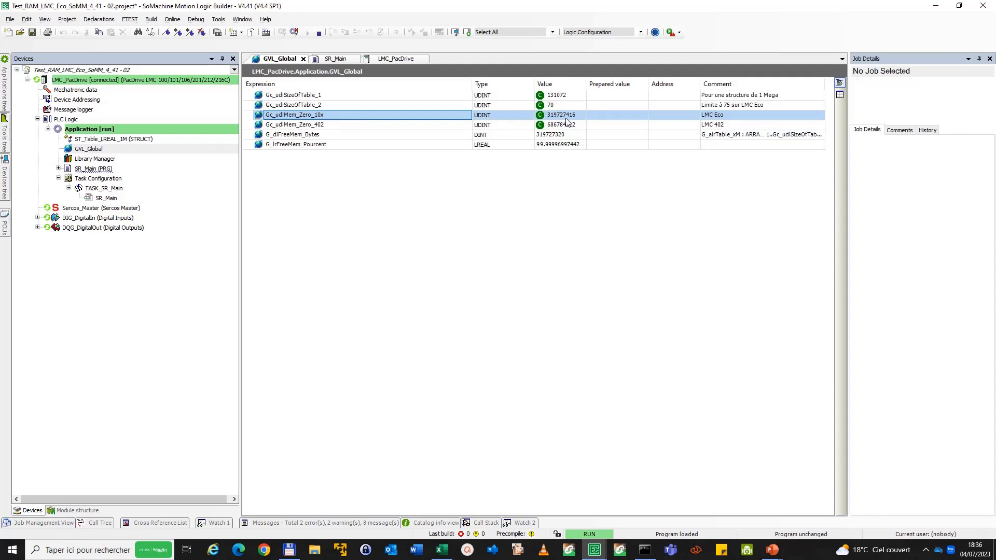
key(alt+Tab)
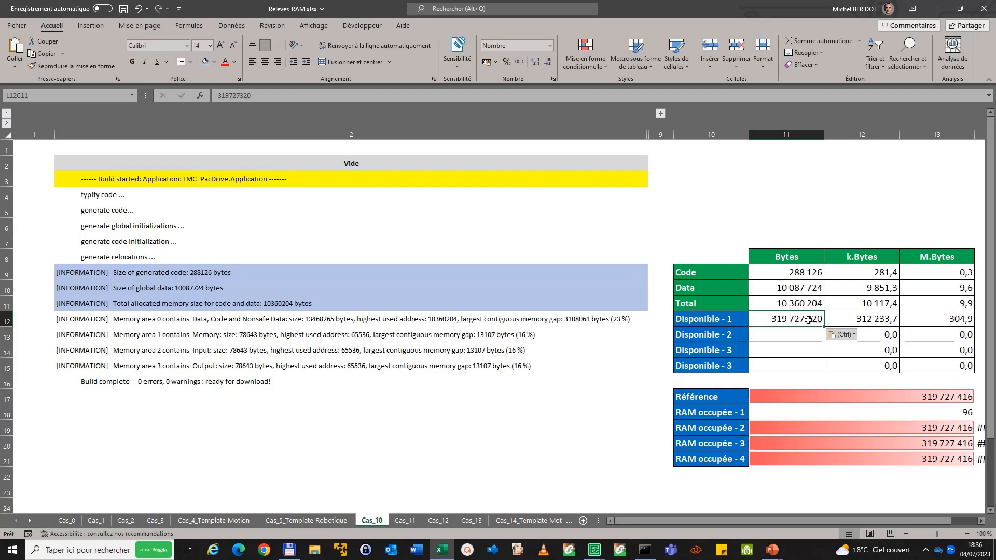
key(alt+Tab)
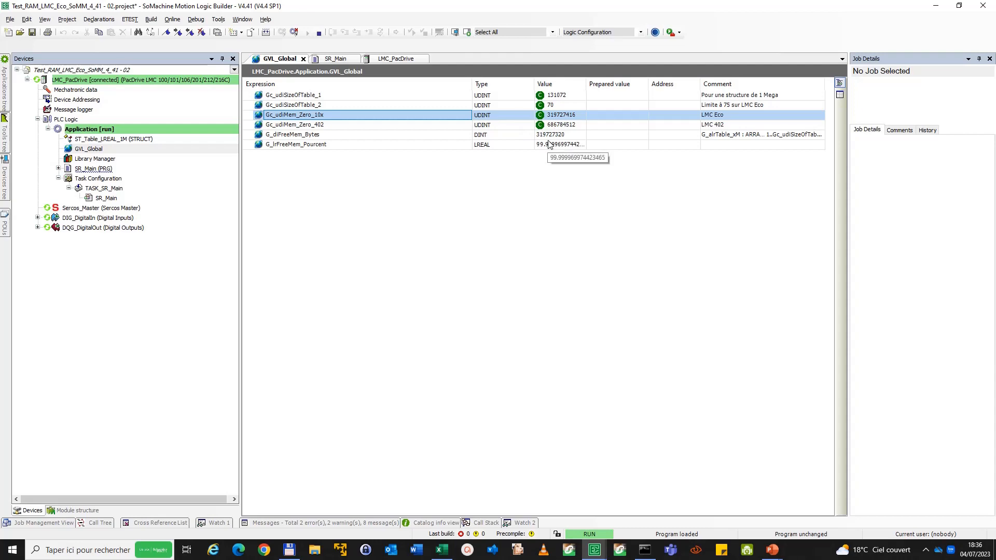
key(alt+Tab)
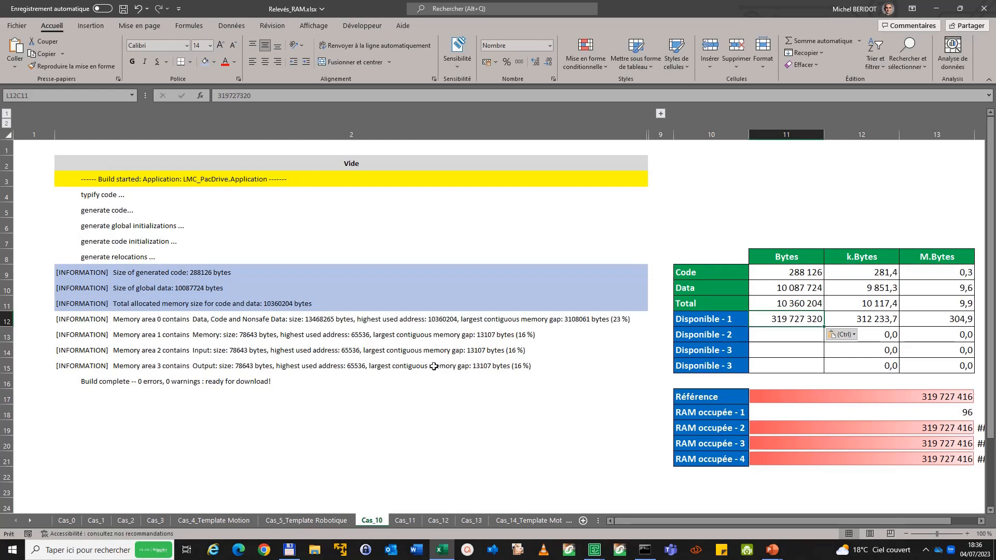
Step: Check the Total and Disponible - 1 M.Bytes values against the Etape 1 slide and advance the presentation to Etape 2
key(alt+Tab)
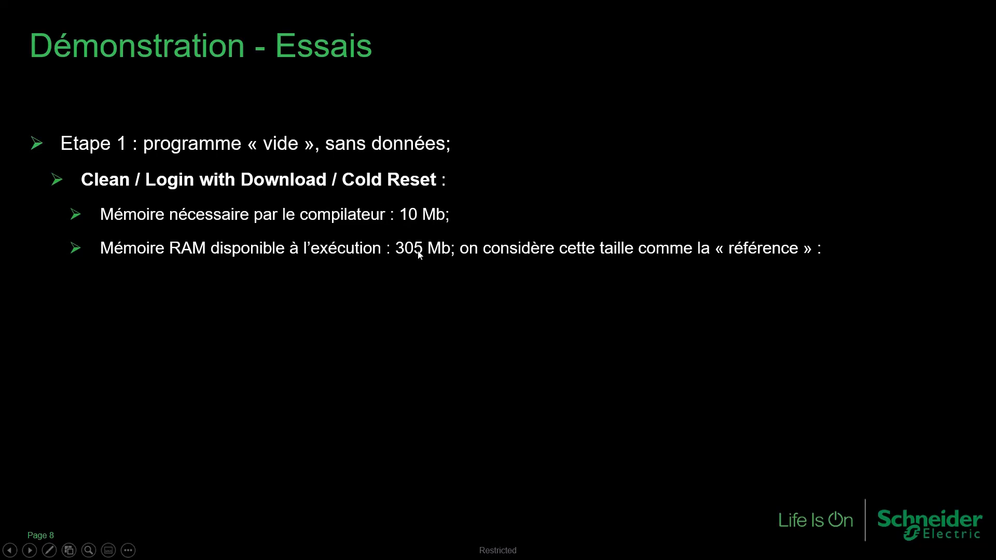
key(alt+Tab)
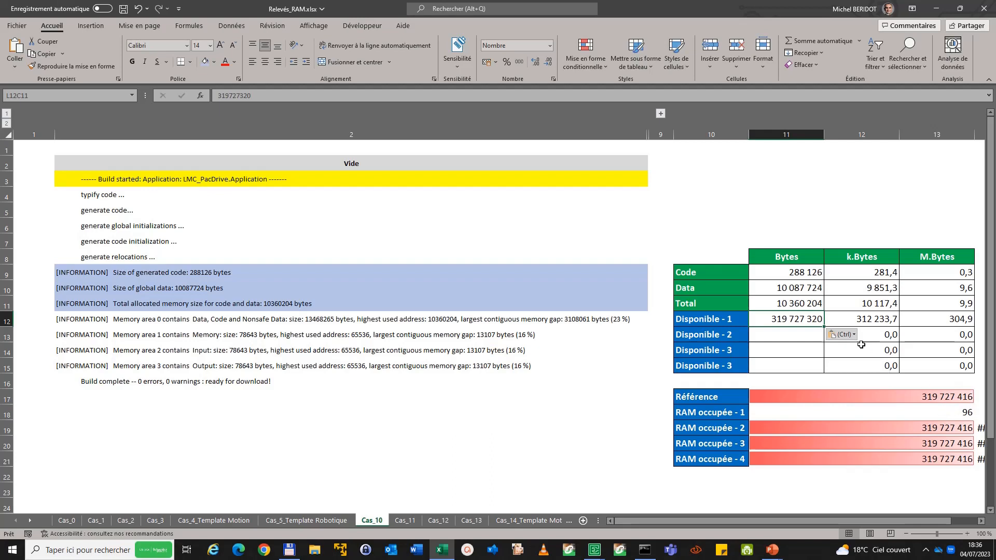
click(966, 319)
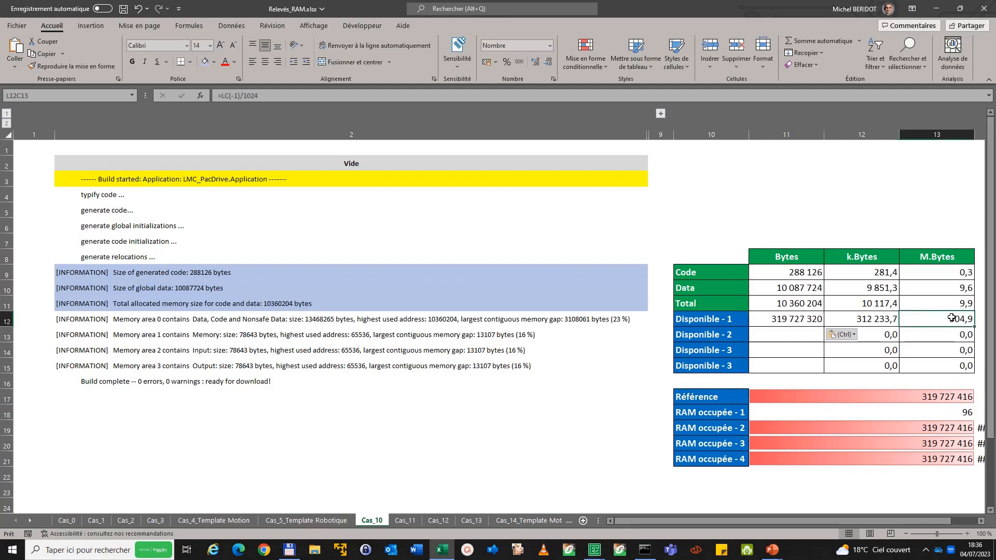
click(951, 303)
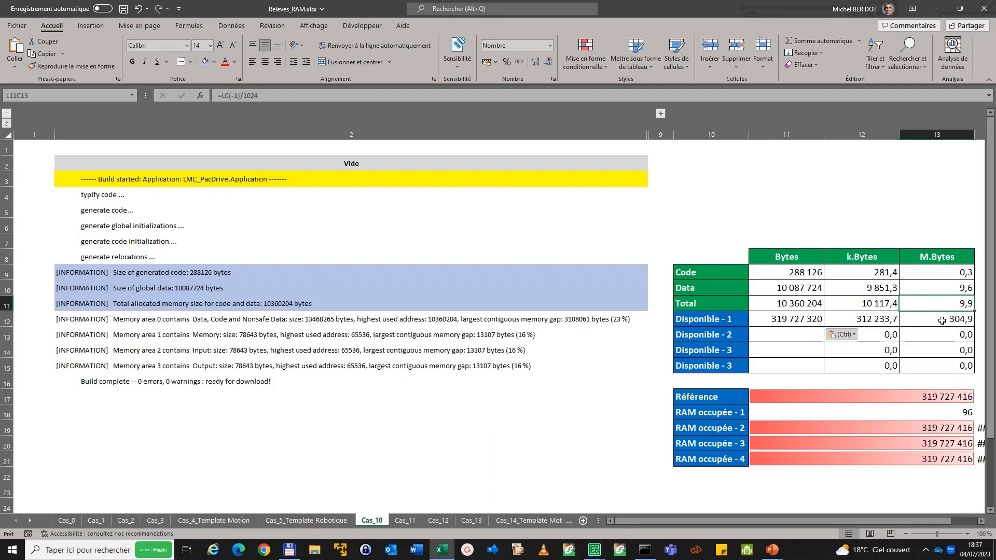
click(942, 321)
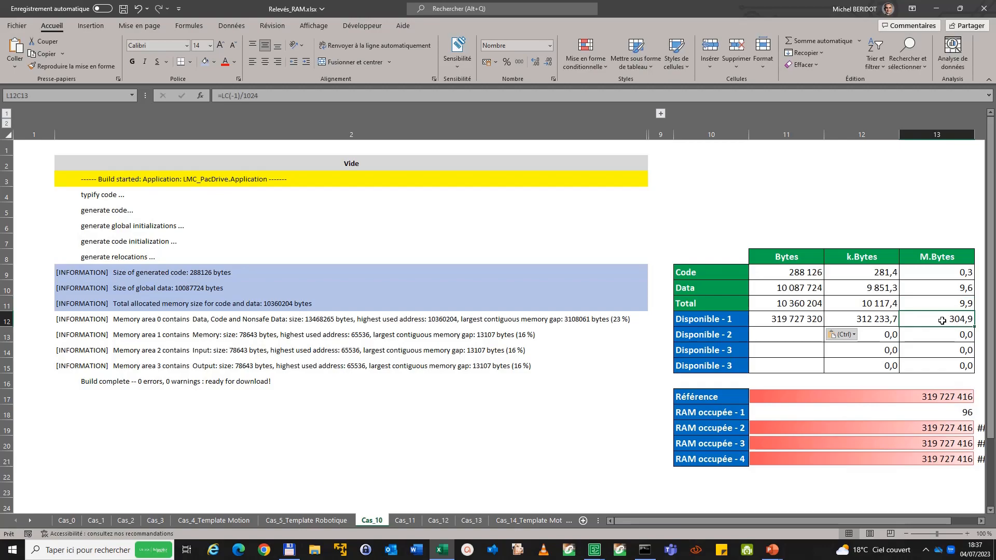
key(alt+Tab)
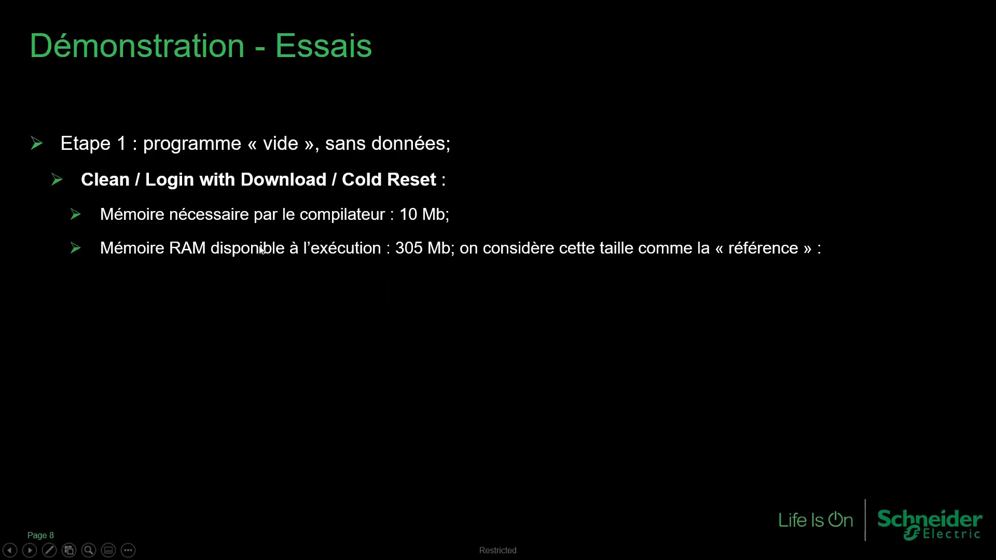
key(Right)
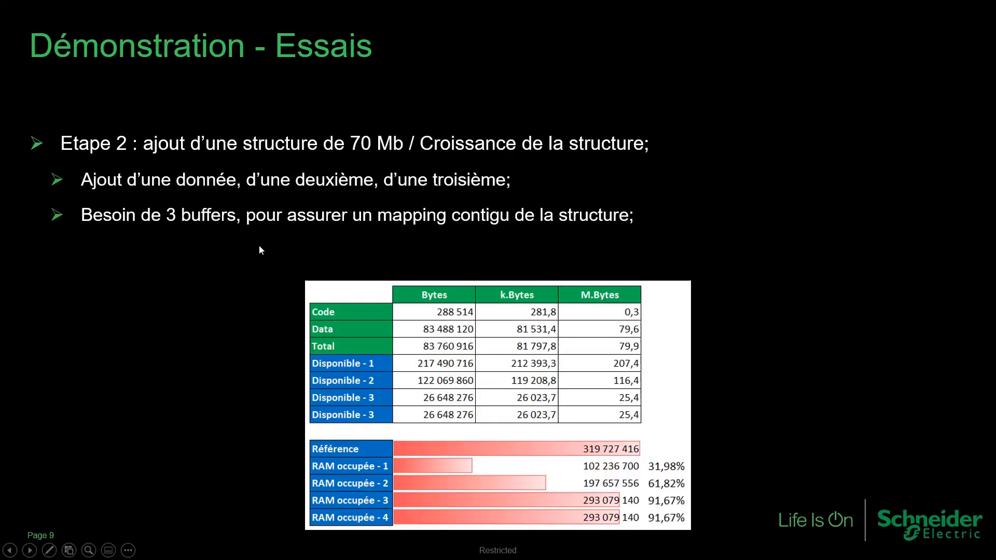
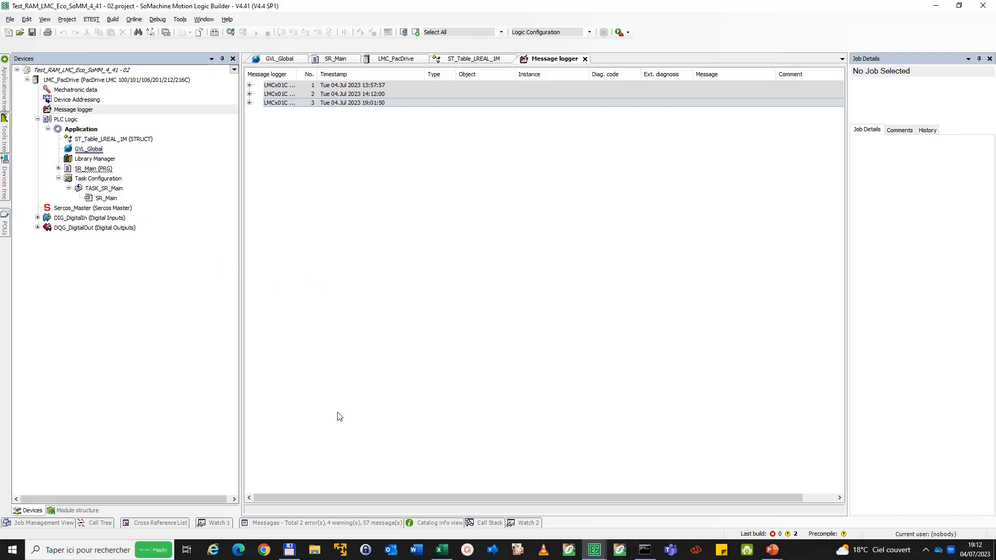
Step: Switch to the LMCEco_Template_MBr_4_41 - 43 project and open VIS_Application from the 3 - Applicatif Machine folder
click(595, 551)
click(505, 509)
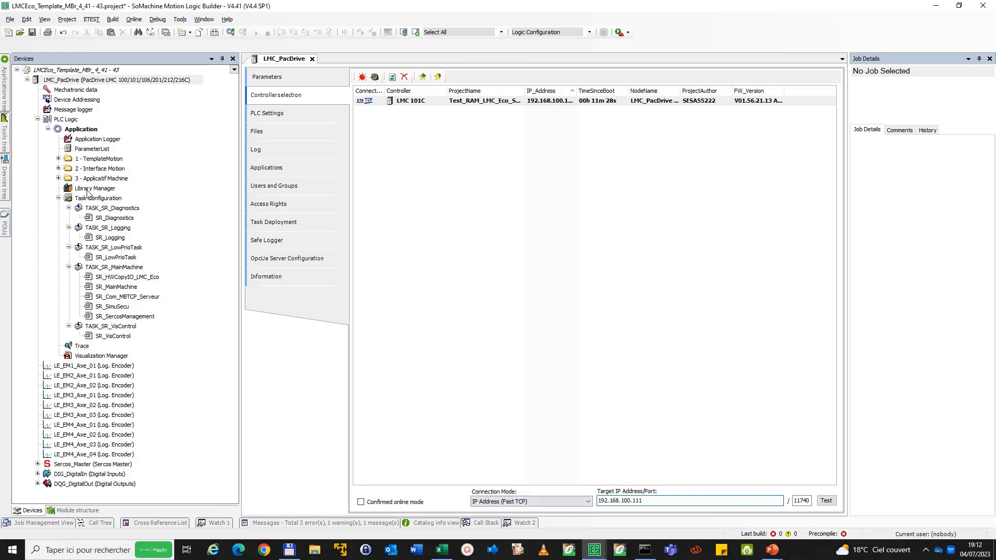
click(58, 178)
double_click(83, 189)
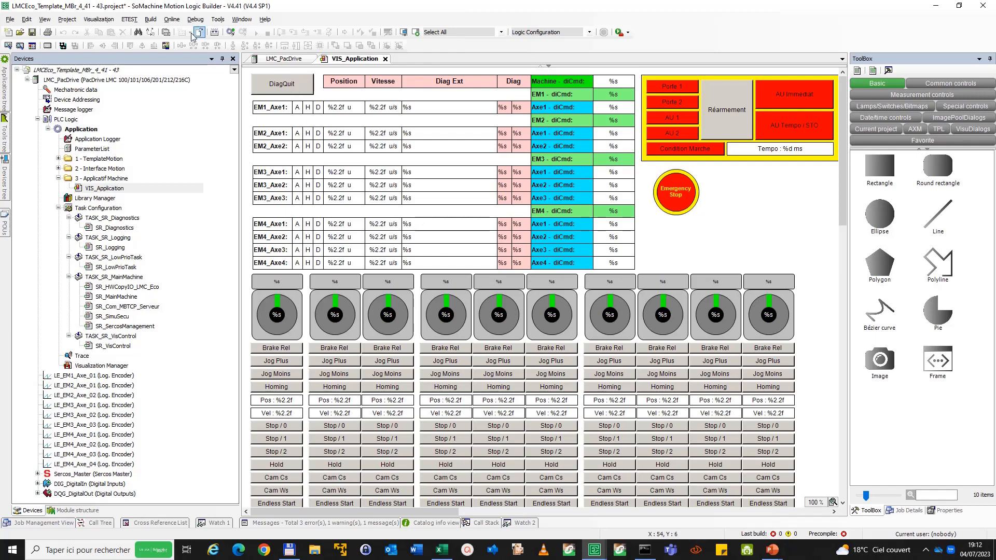
Step: Clean the template project's build information and accept that the next login requires a download
click(151, 19)
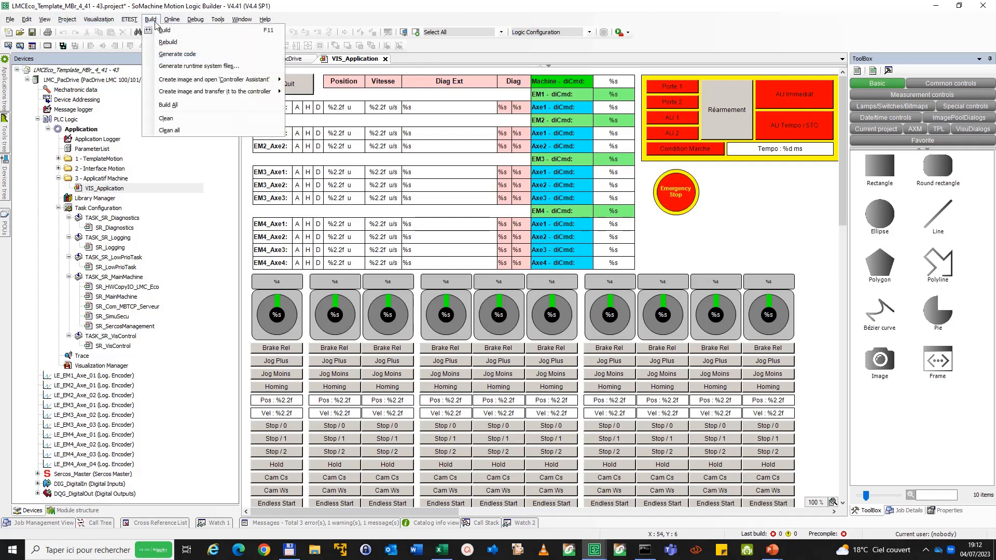
click(171, 104)
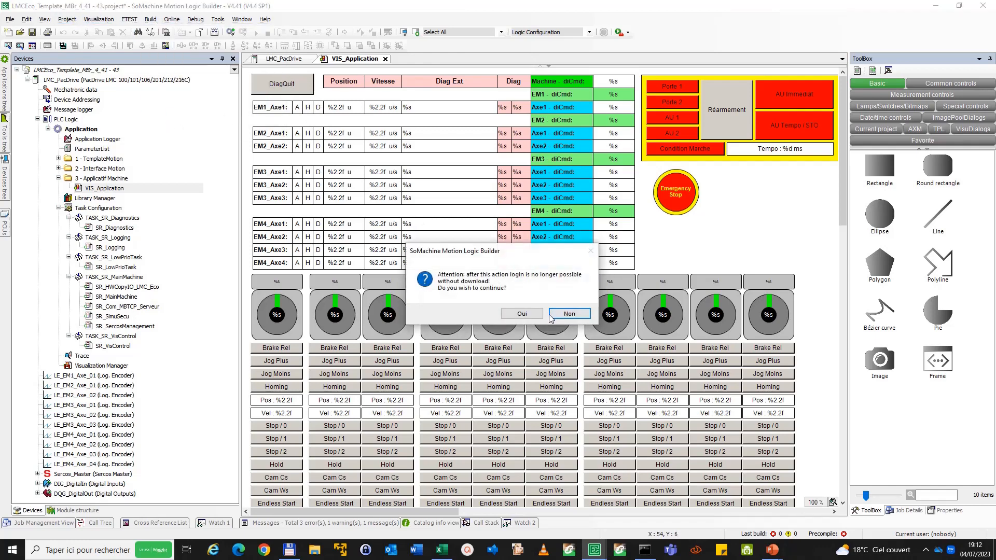
click(522, 313)
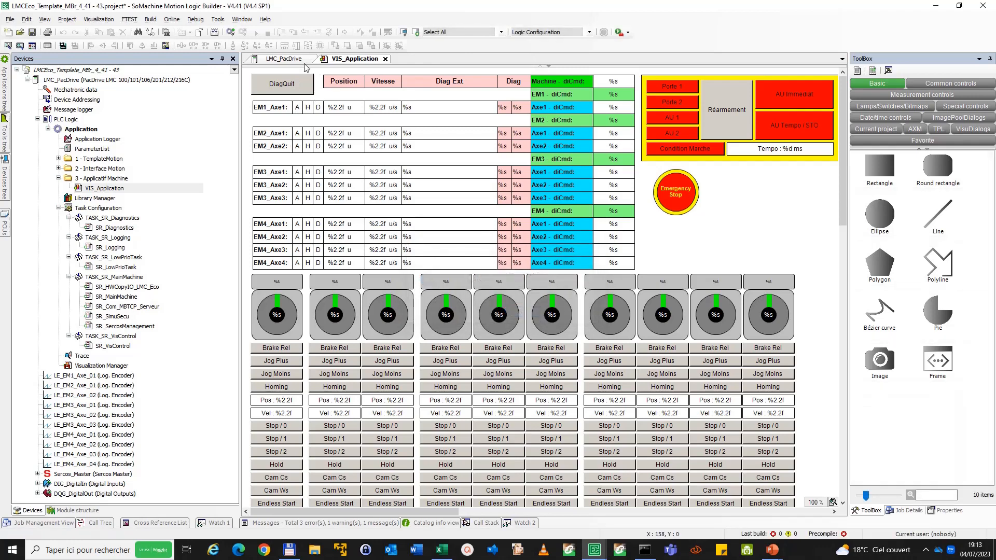
Step: Log in to the LMC_PacDrive controller and download the latest code, replacing the existing application
click(231, 32)
key(alt+f)
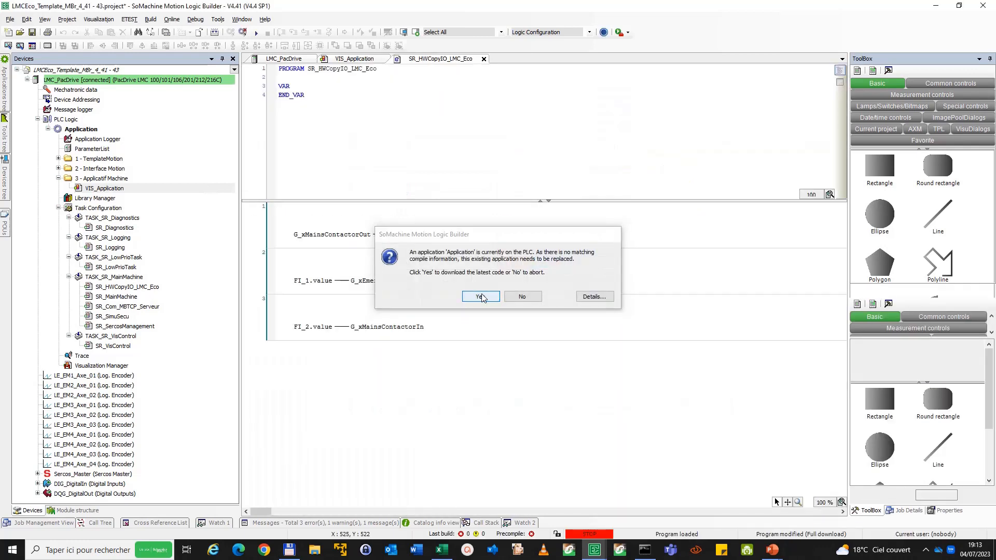
click(480, 295)
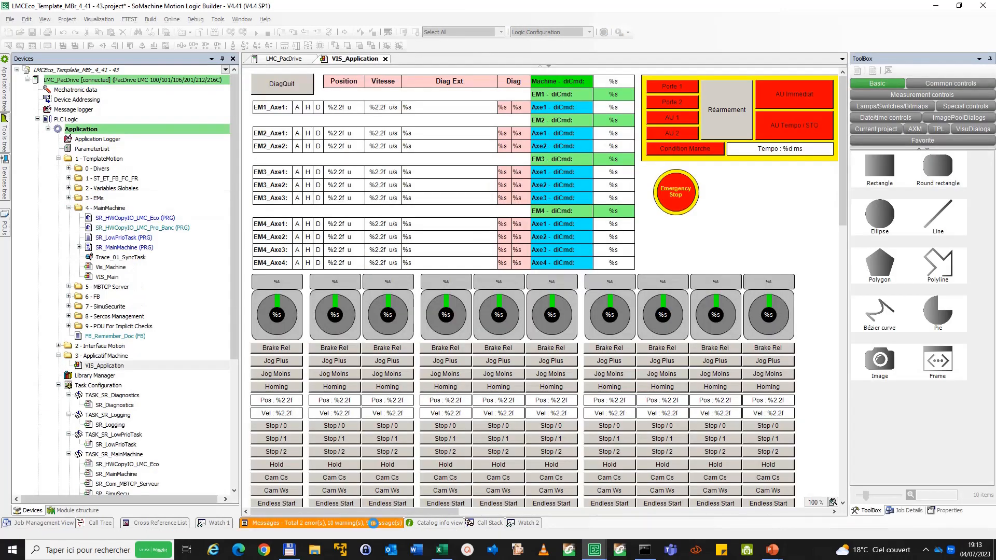
Step: Copy the build messages of the template project and open the Cas_14_Template Motion sheet in Relevés_RAM.xlsx
mouse_move(373, 523)
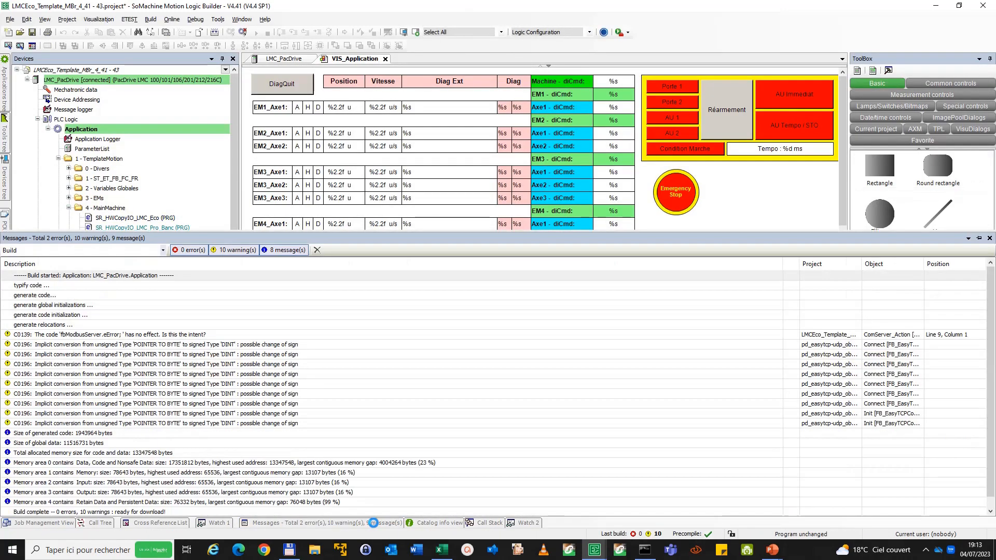
right_click(61, 344)
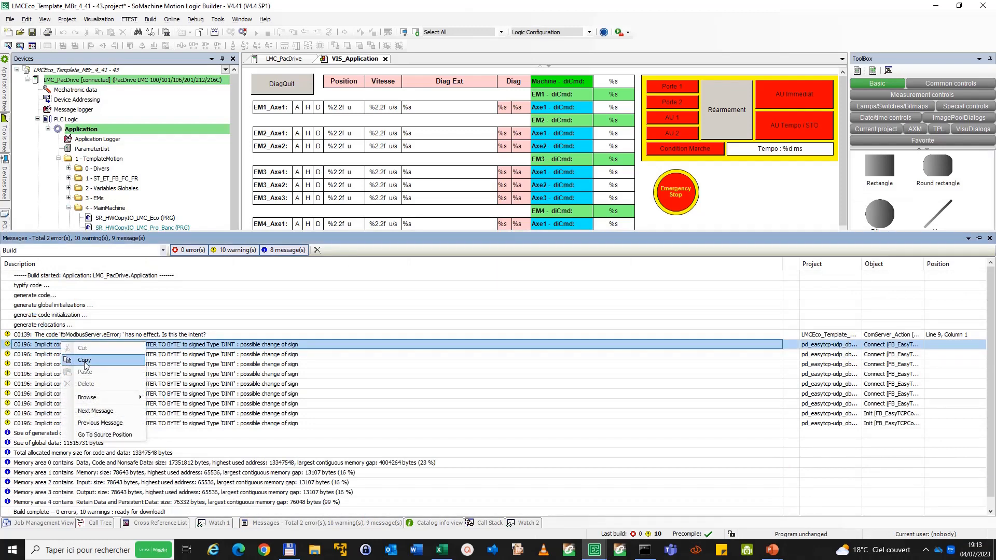
click(85, 360)
key(alt+Tab)
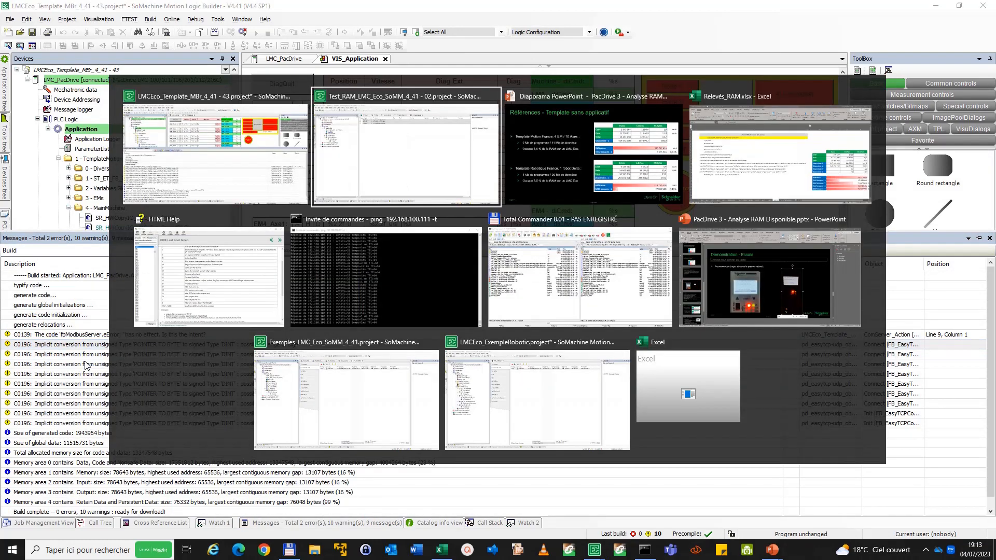
key(alt+Tab)
key(alt+Tab)
click(513, 521)
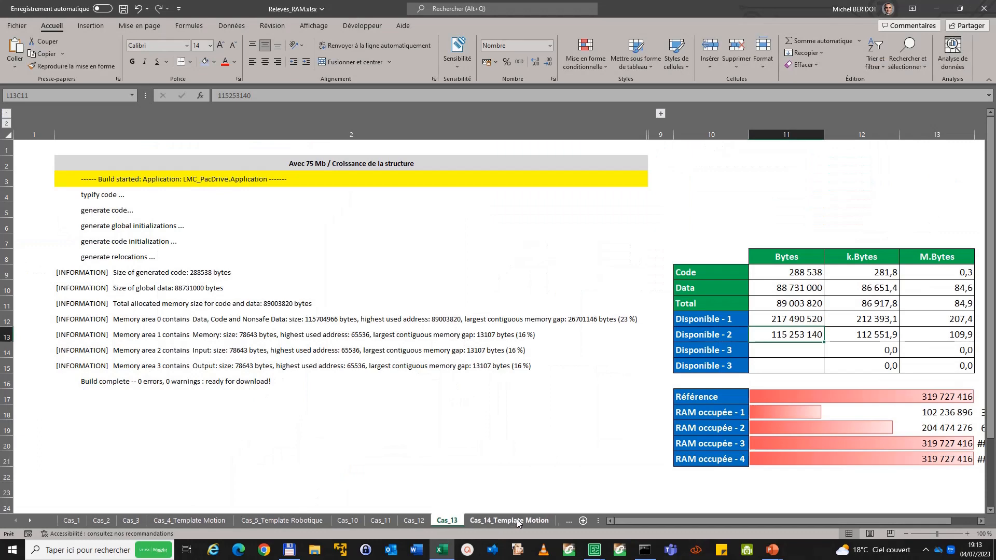
key(Home)
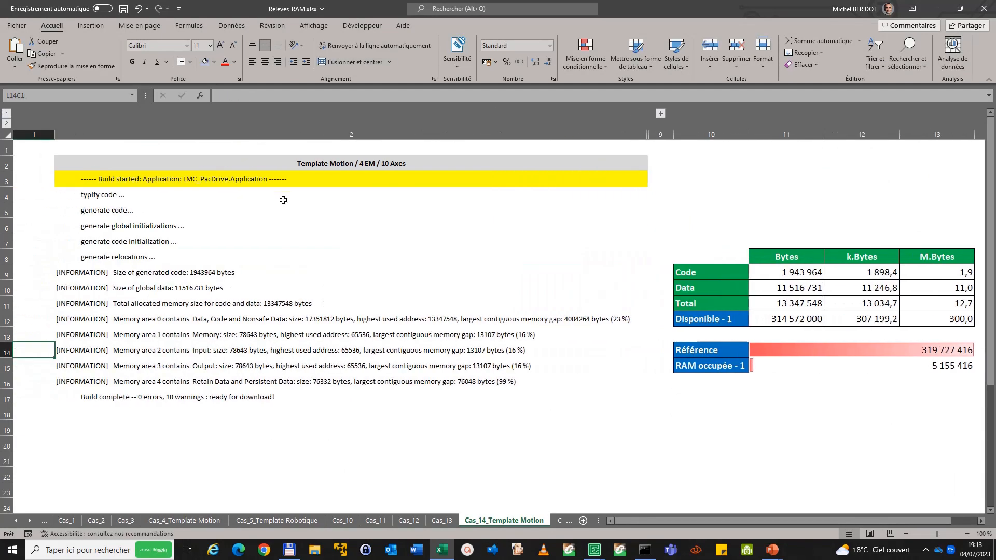
Step: Clear the old build log from rows 3 to 17 of column 2 in the Cas_14_Template Motion sheet
drag(286, 181, 253, 398)
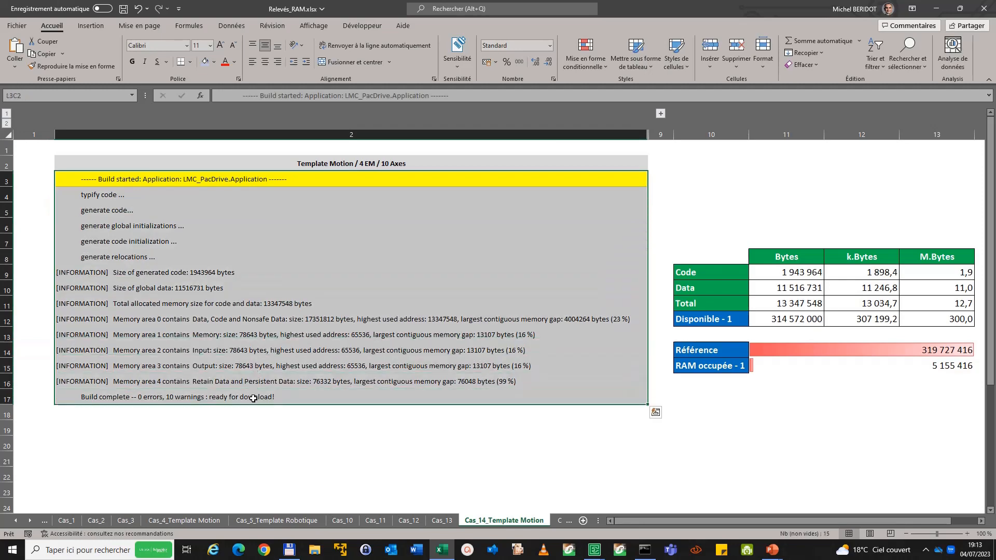
key(Delete)
scroll(256, 360, down, 5)
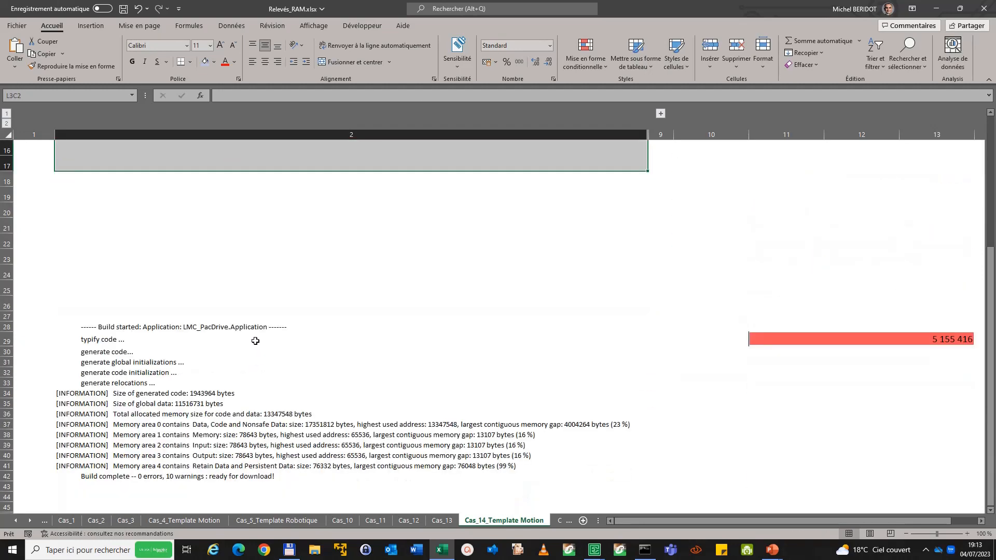
Step: Clear the old log from row 26 downward in column 2 and paste the copied build messages starting at row 24
drag(232, 305, 256, 432)
key(Delete)
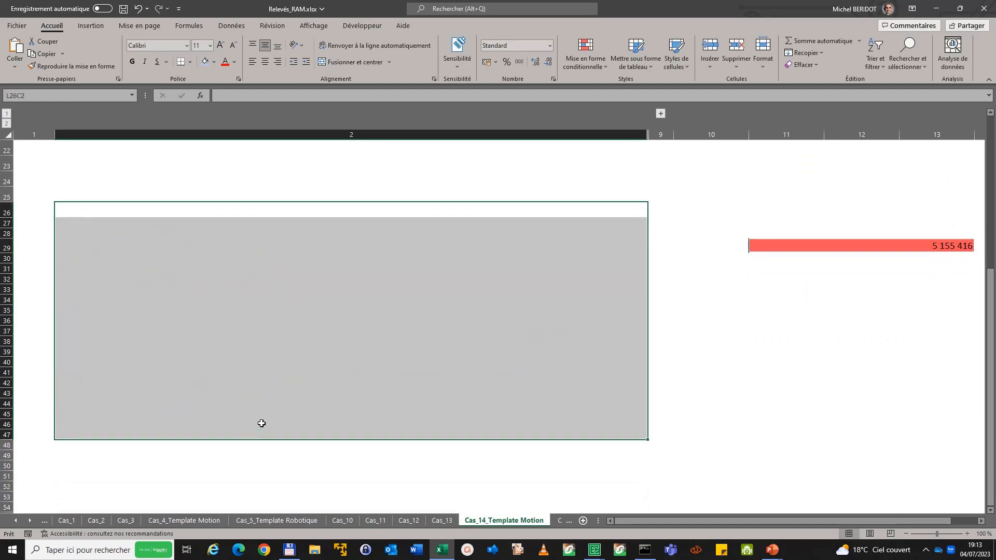
click(135, 184)
right_click(135, 184)
click(160, 237)
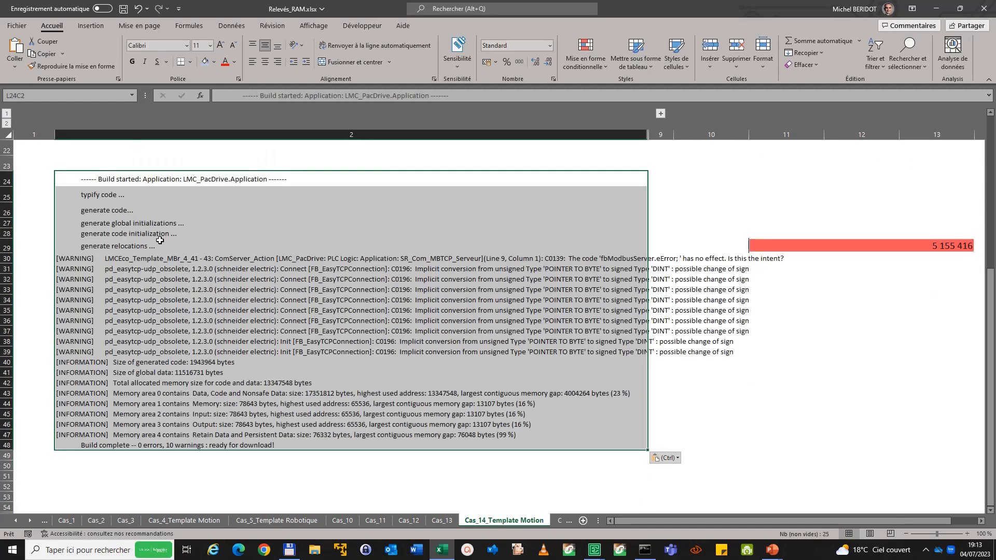
Step: Delete the warning lines in rows 30 to 39 and move the information lines up to start at row 30
drag(134, 259, 123, 435)
key(Delete)
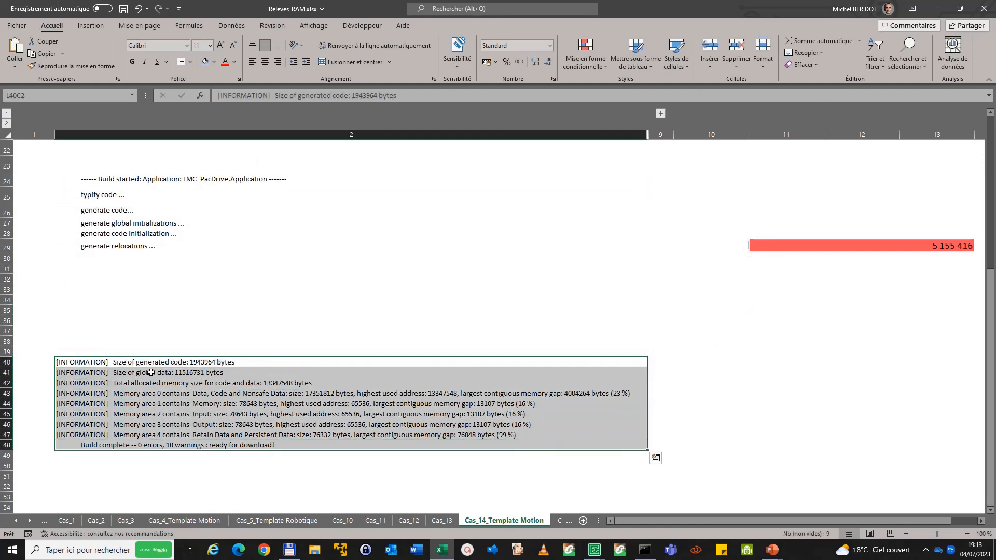
drag(155, 357, 166, 253)
Step: Copy the cleaned build log from rows 24 to 38 of column 2 into the cells starting at row 3
drag(151, 179, 153, 345)
key(ctrl+c)
scroll(162, 347, up, 7)
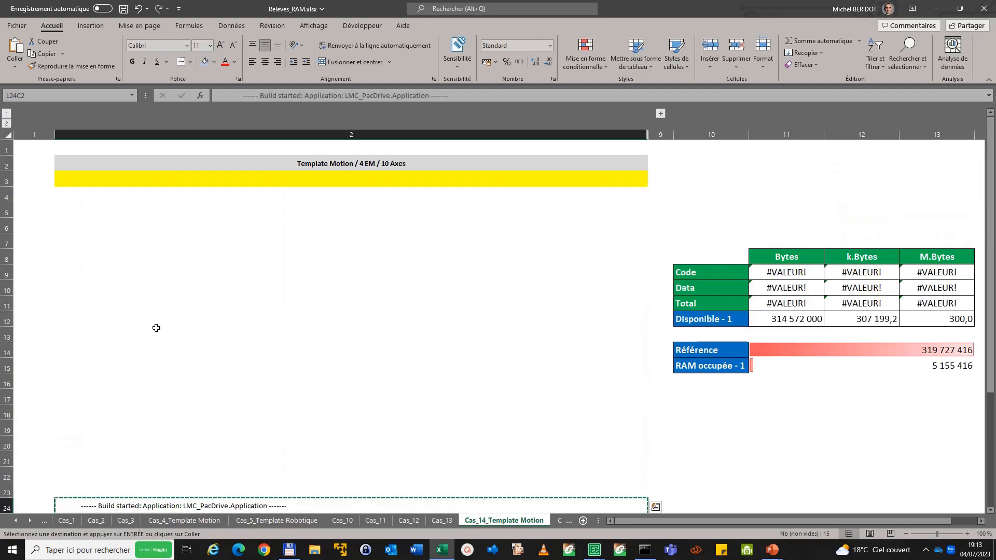
right_click(166, 179)
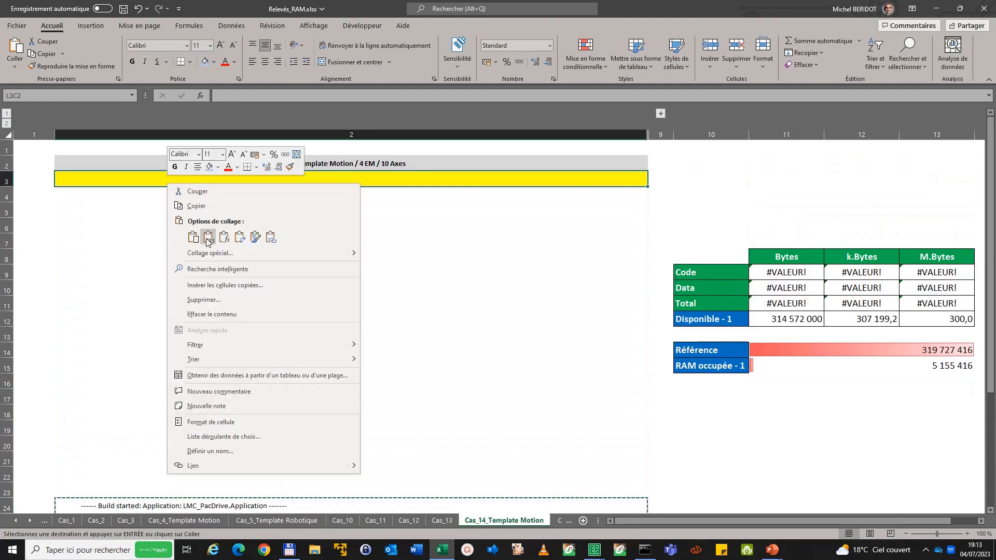
click(194, 237)
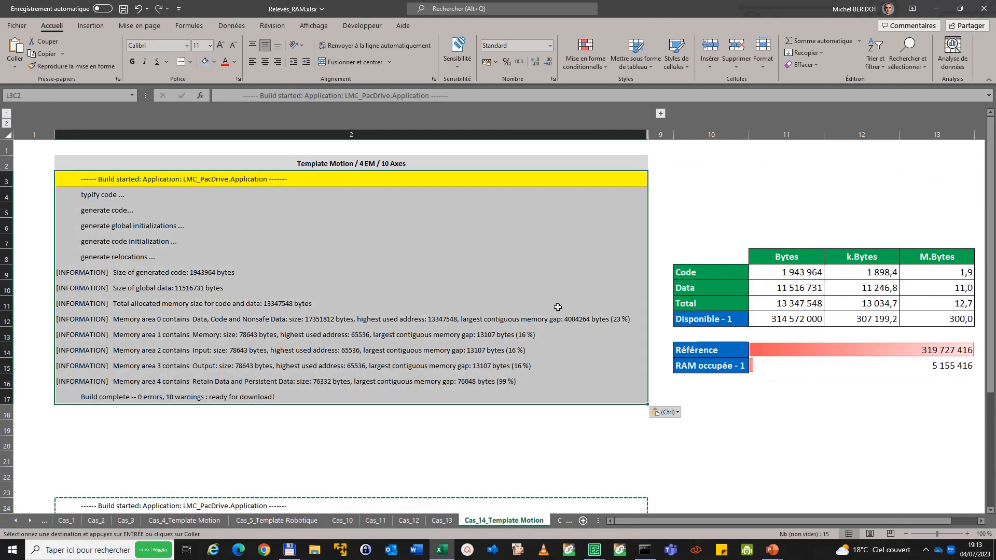
Step: Clear the Bytes value of Disponible - 1 in the Cas_14_Template Motion sheet
click(819, 317)
key(BackSpace)
key(Return)
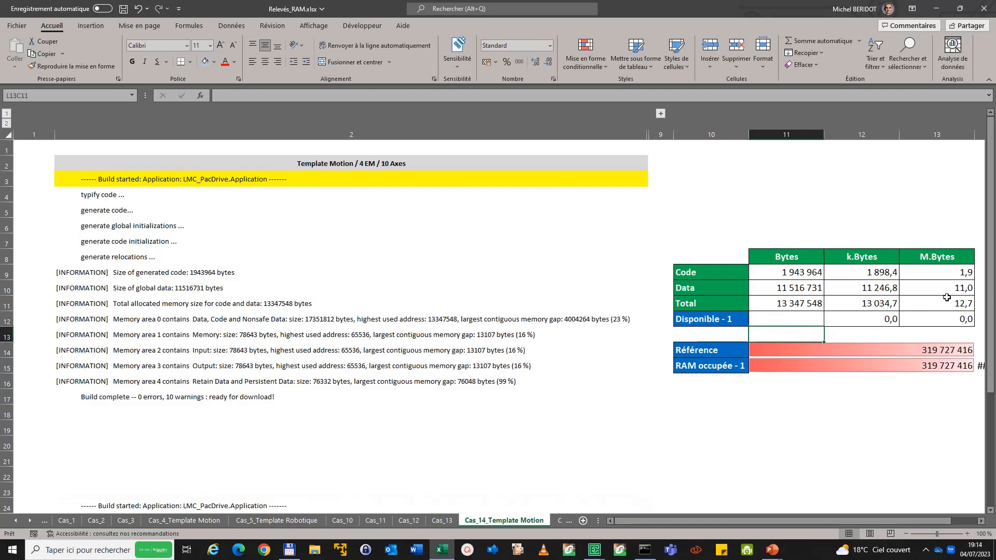
Step: Compare the Code and Data sizes in M.Bytes between the Cas_14_Template Motion and Cas_10 sheets
click(961, 273)
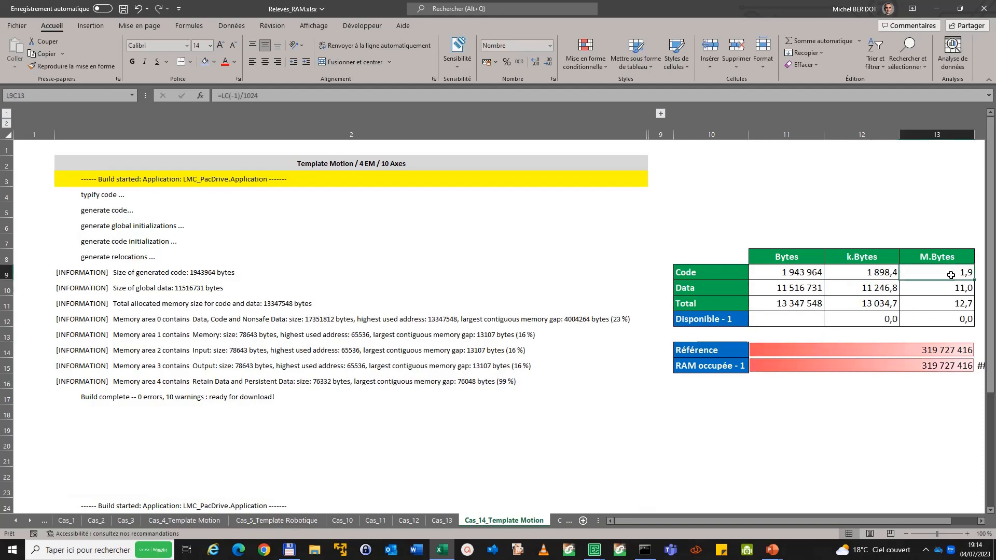
click(343, 520)
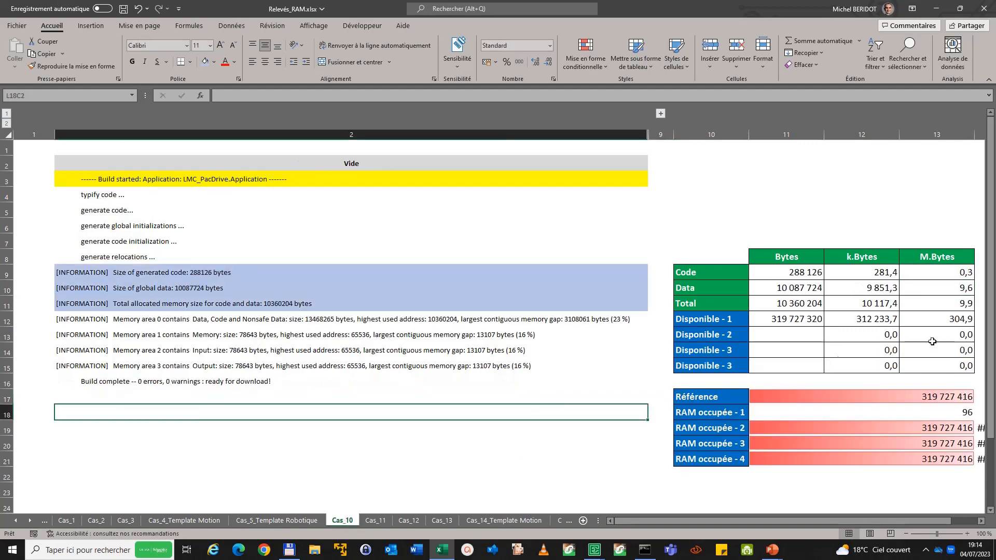
click(965, 271)
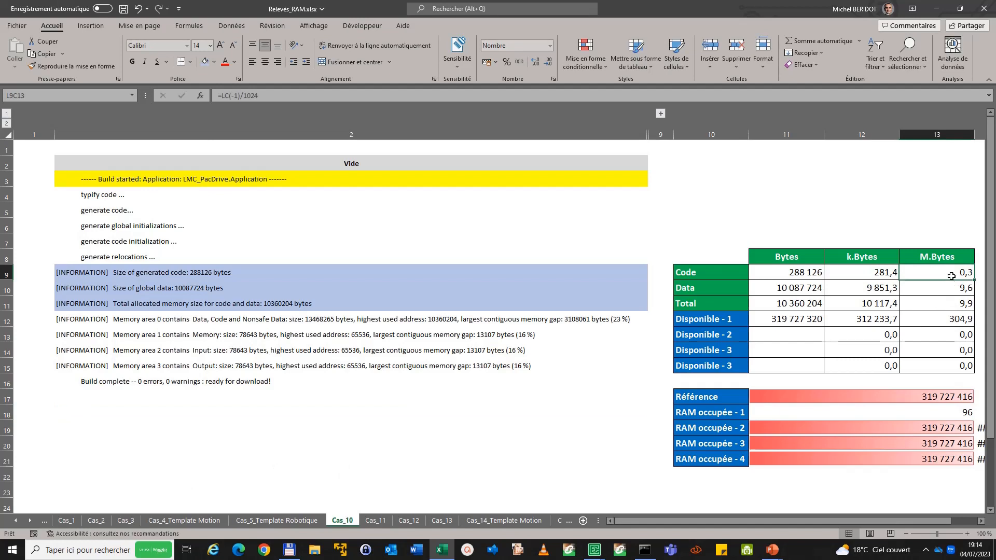
click(514, 521)
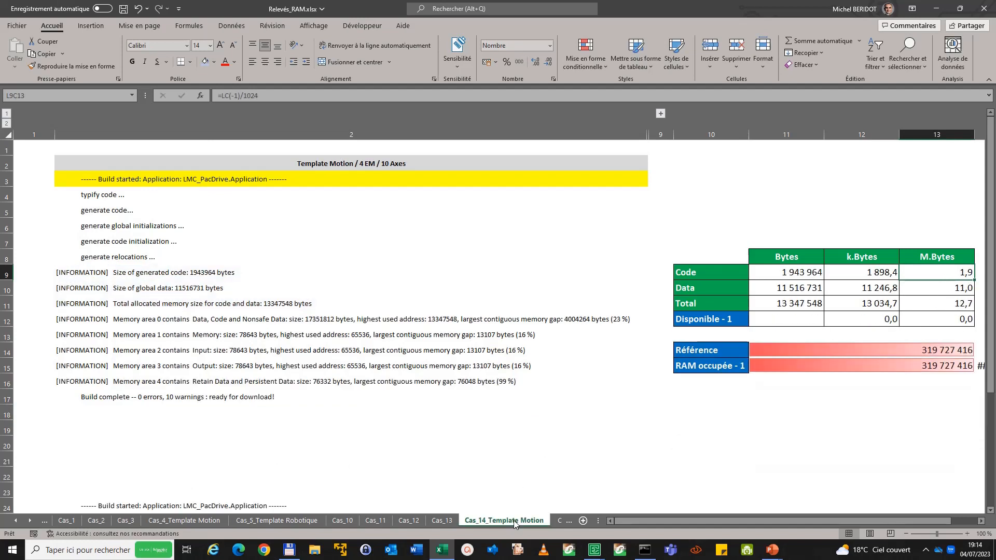
click(947, 289)
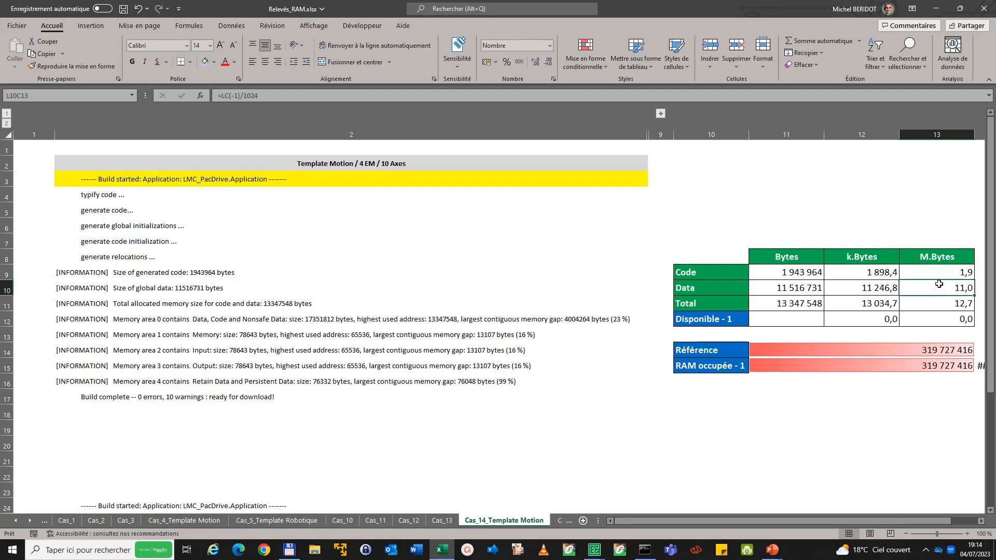
click(347, 522)
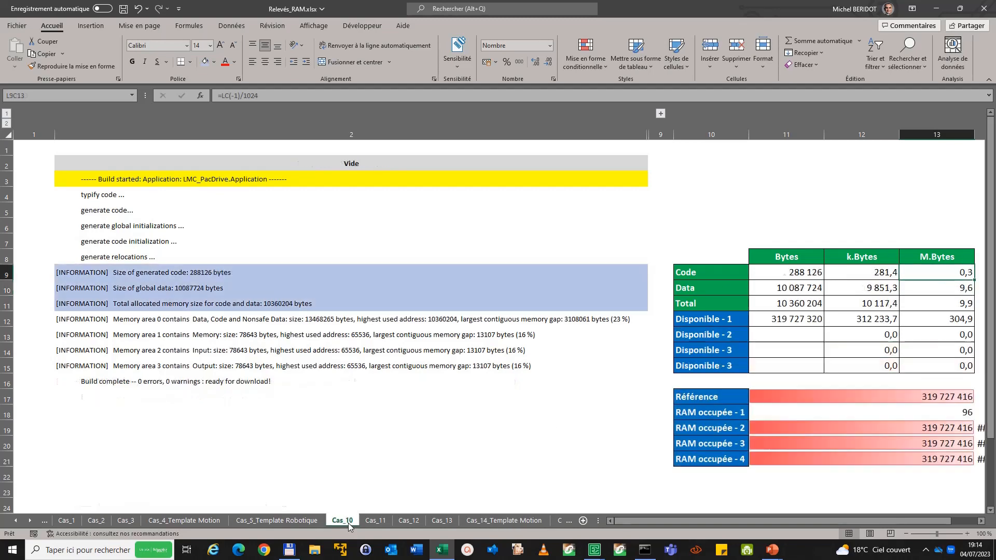
click(958, 288)
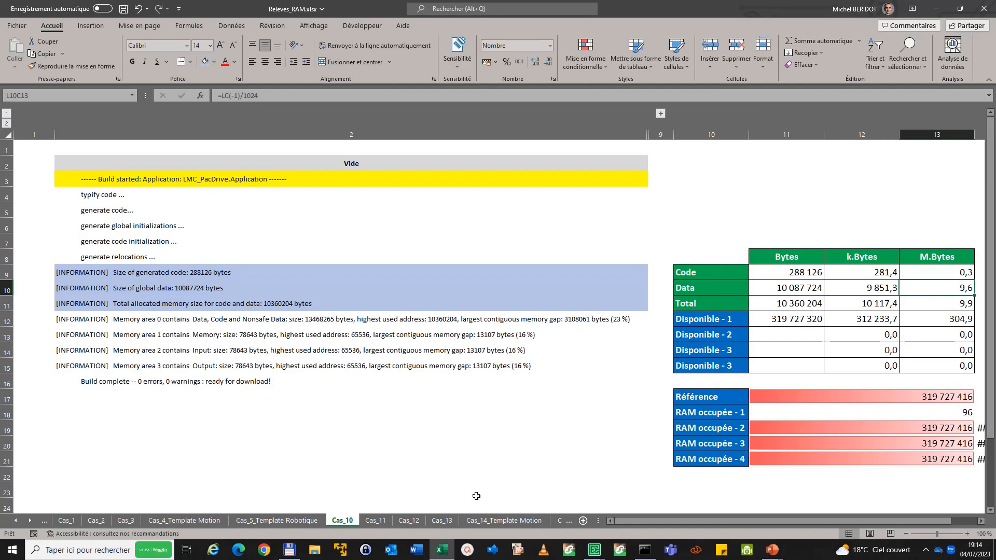
click(505, 520)
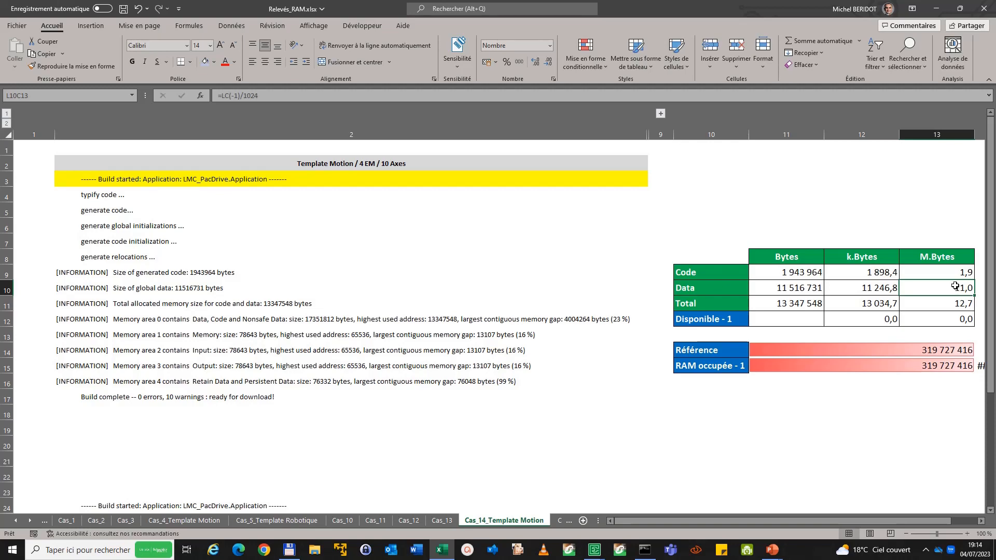
Step: Switch to the template project in SoMachine Motion Logic Builder, accept the controller cold start, and start the application
key(alt+Tab)
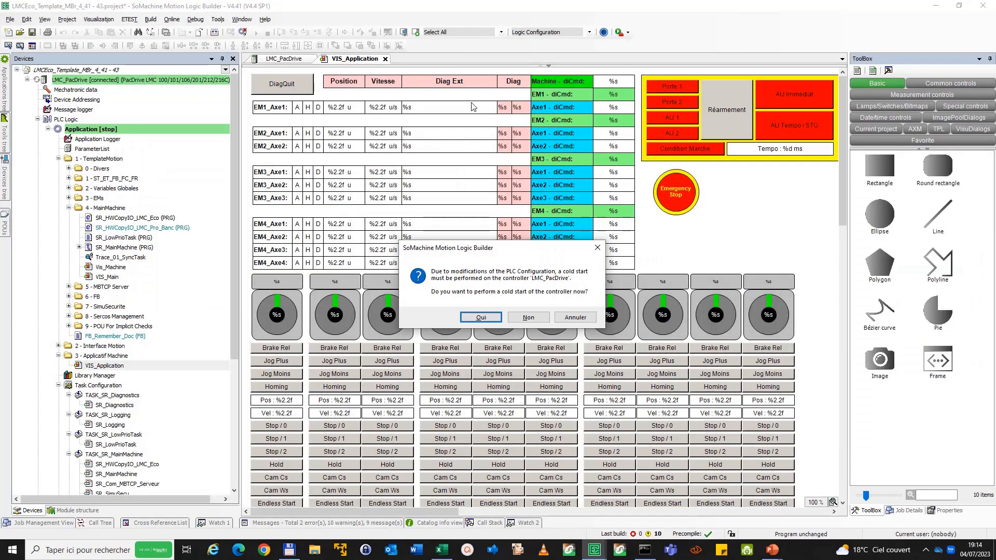
click(481, 317)
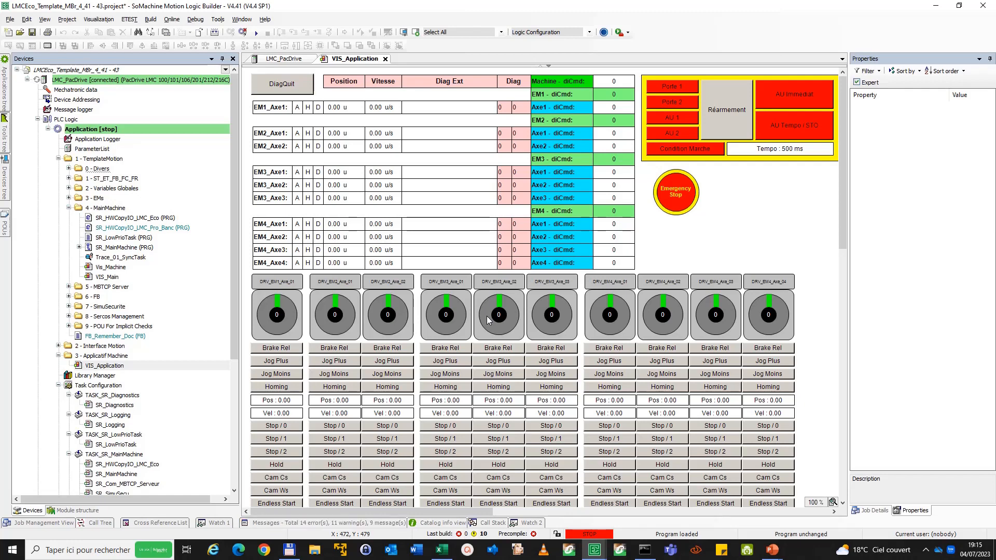
click(256, 33)
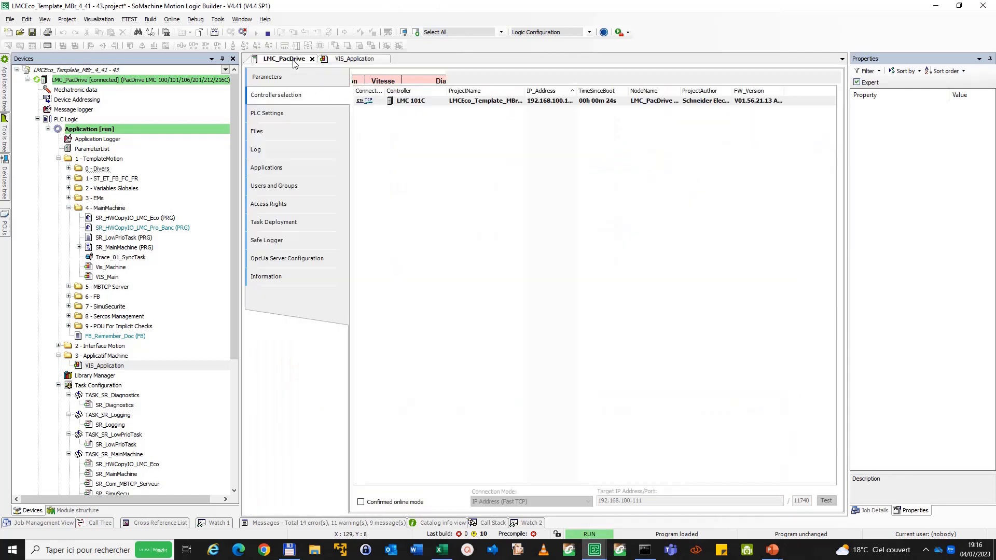
Step: Show the Memory_Disks parameters of LMC_PacDrive and copy the current value of Memoryfree
click(291, 59)
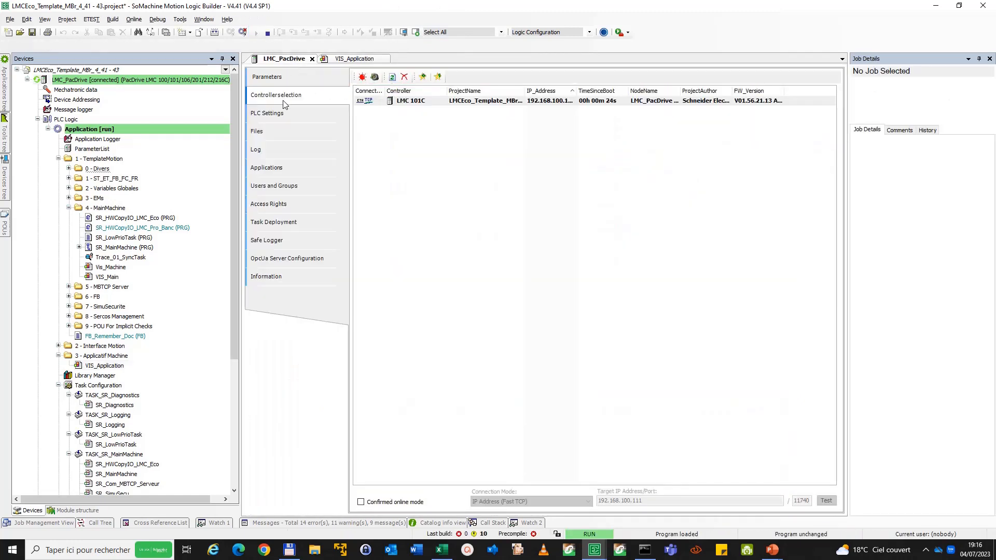
click(280, 78)
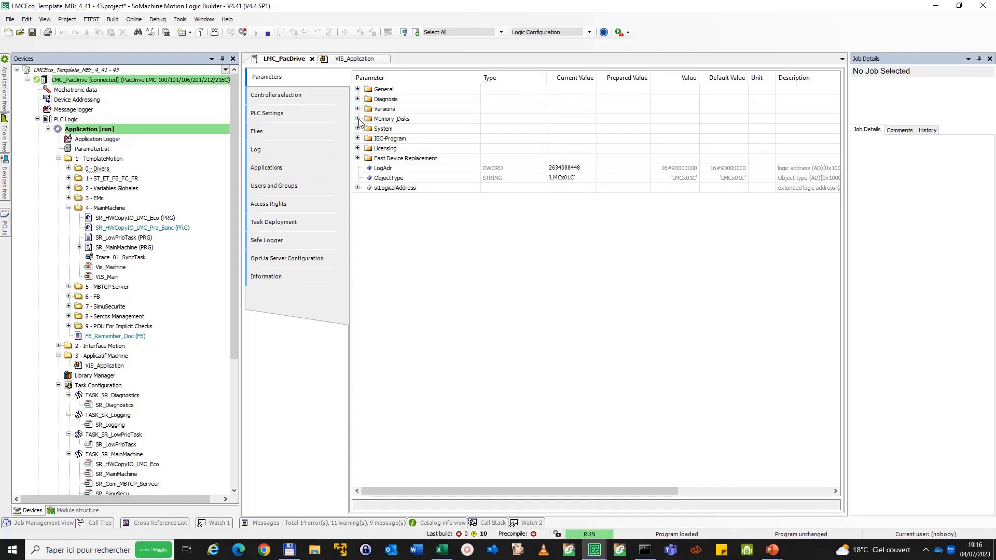
click(358, 118)
click(565, 162)
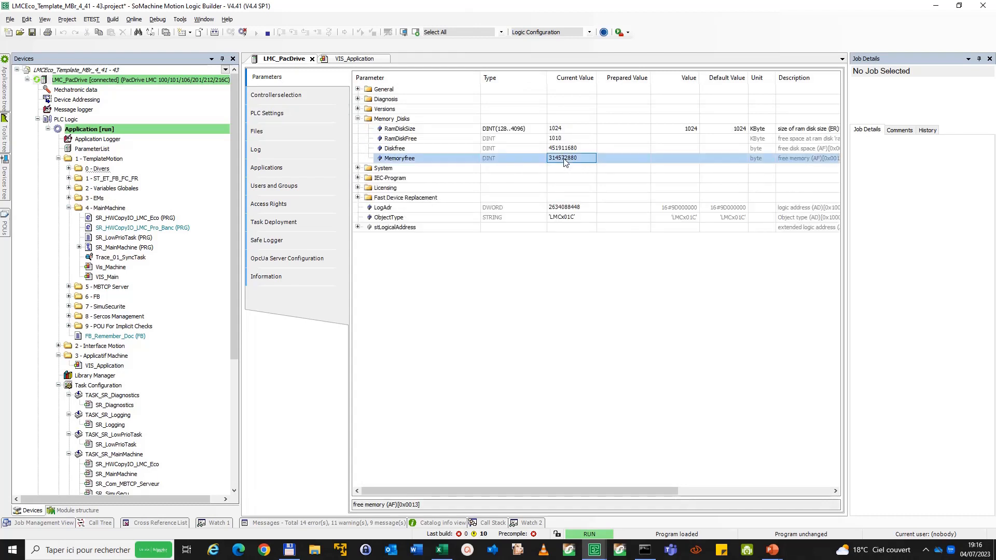
right_click(576, 165)
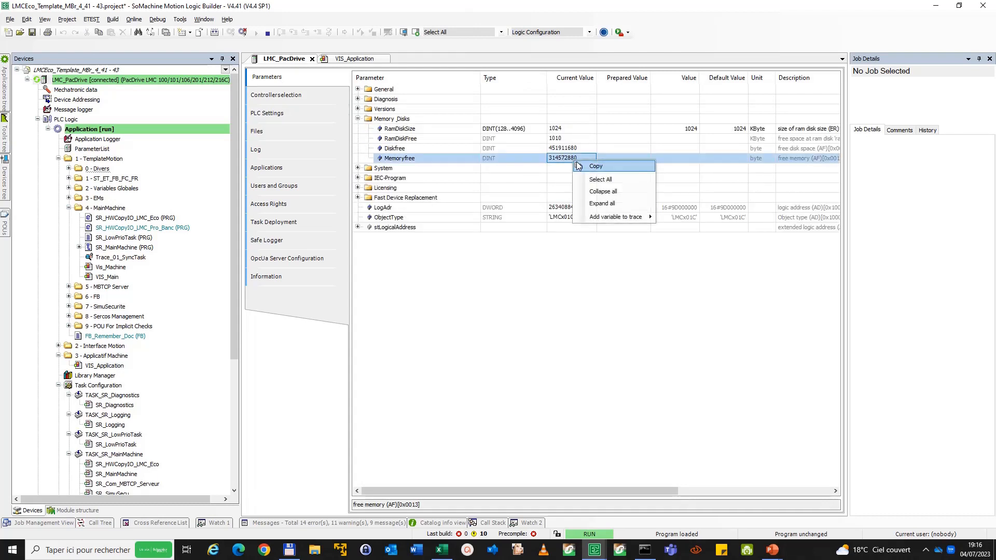
click(596, 167)
Step: Switch to Relevés_RAM.xlsx and paste the copied free memory, 314572880, as the Bytes value of Disponible - 1
key(alt+Tab)
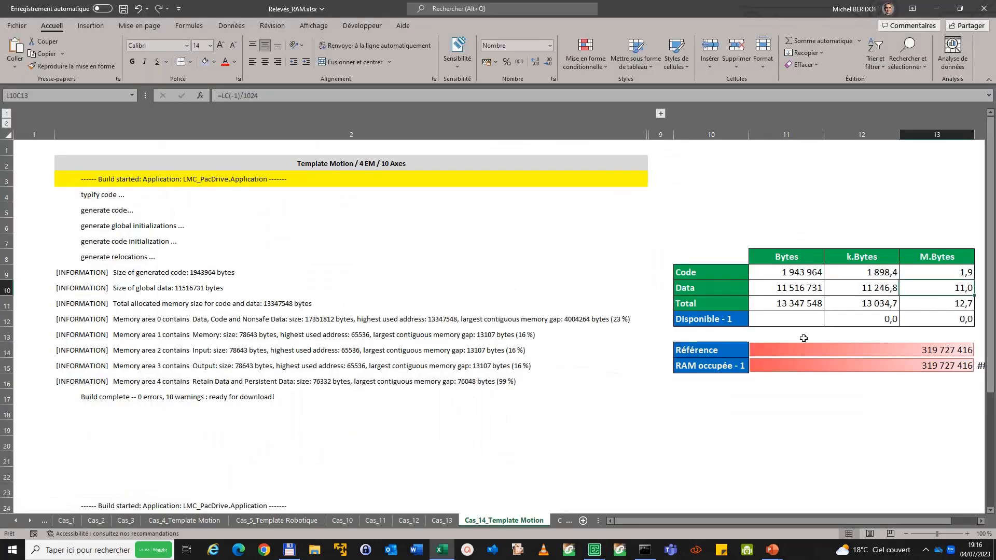
right_click(799, 321)
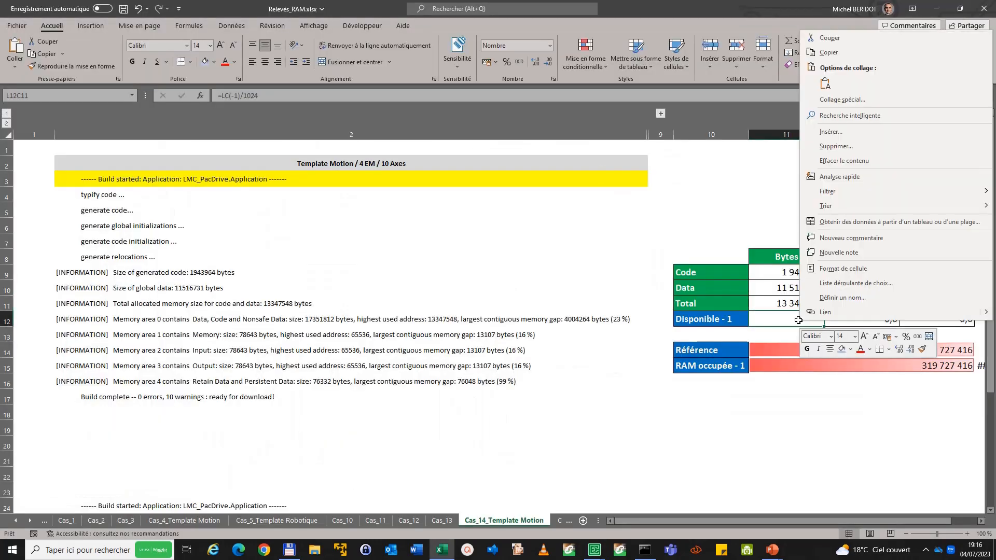
click(823, 84)
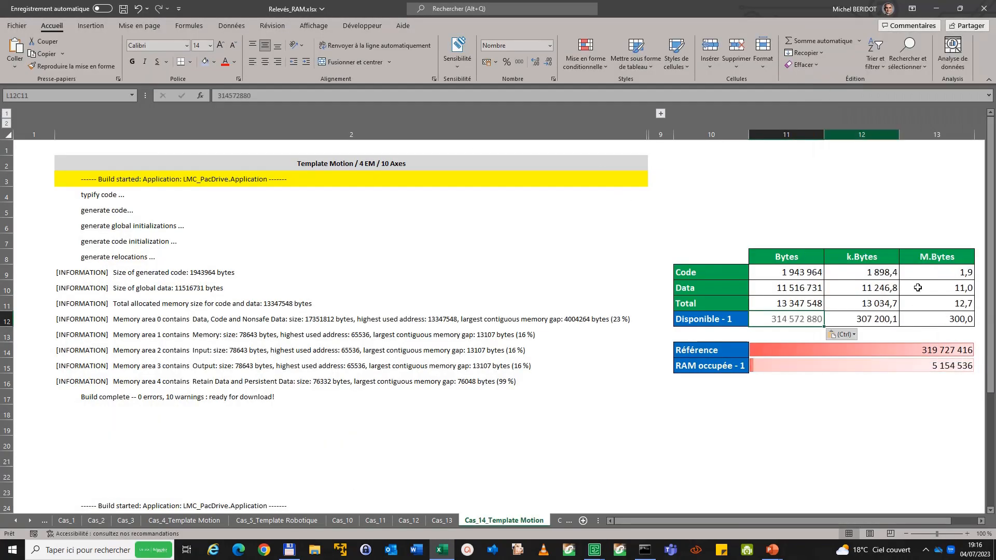
Step: Examine the occupied RAM percentage beside RAM occupée - 1 and compare it with the Template Motion reference in the presentation
click(980, 521)
click(980, 521)
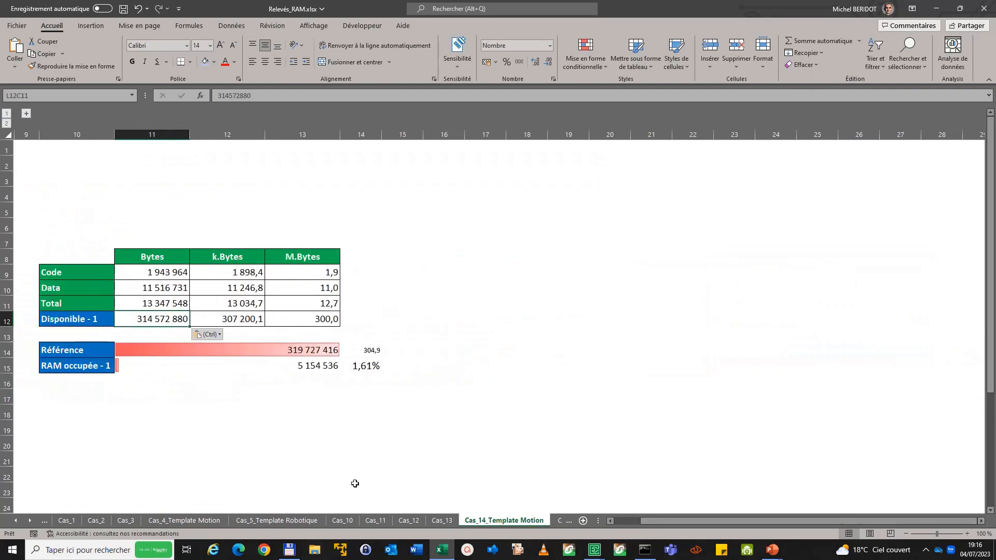
click(389, 395)
click(368, 368)
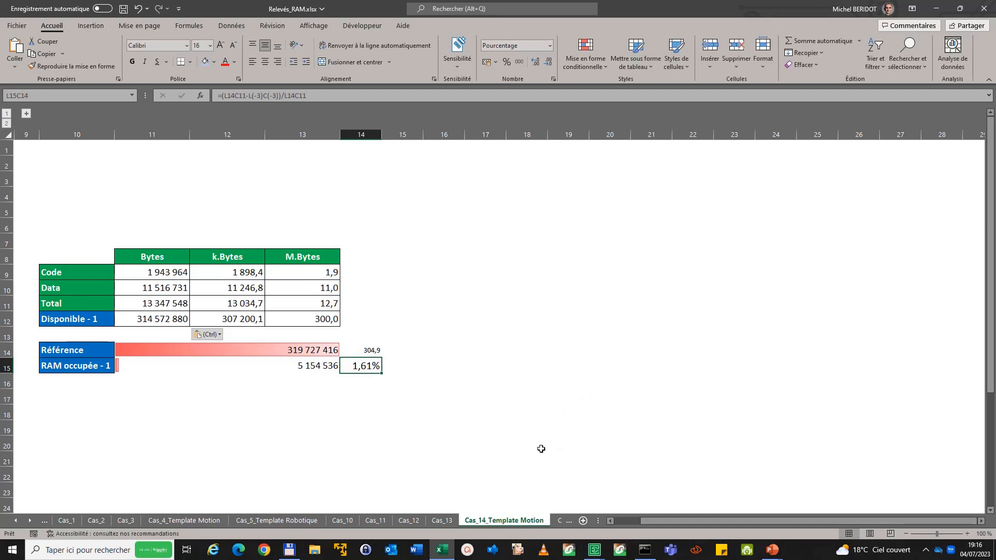
key(alt+Tab)
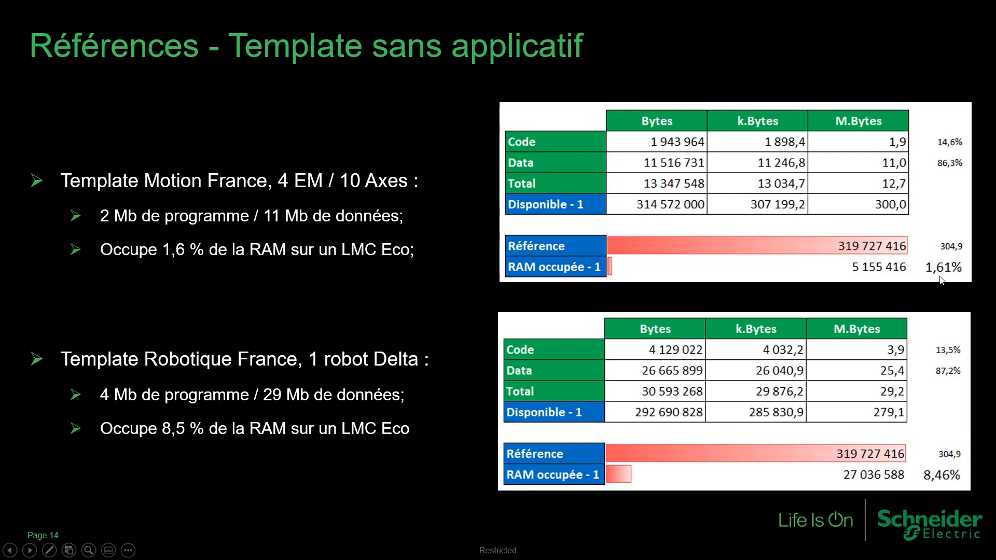
key(alt+Tab)
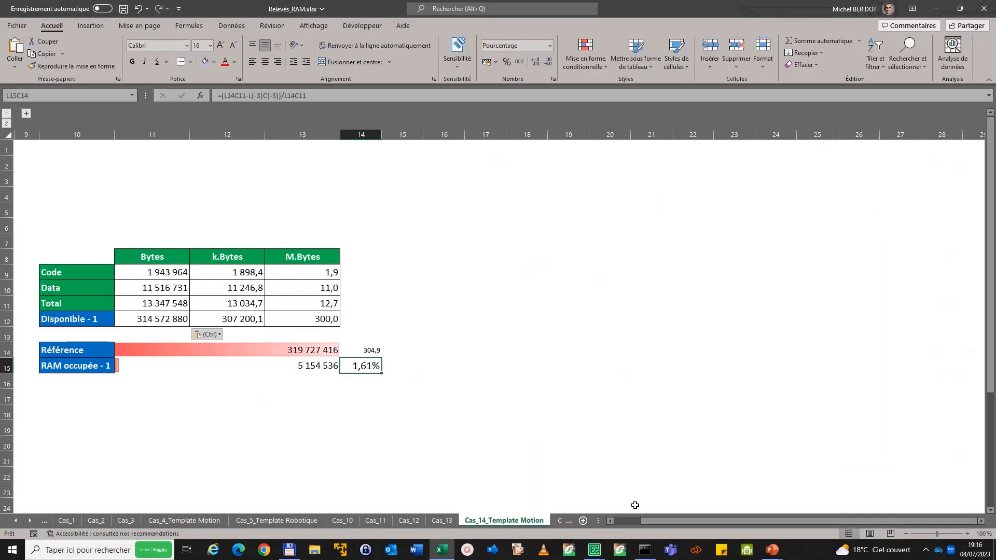
Step: Switch to the LMCEco_Template_MBr_4_41 project in SoMachine Motion Logic Builder and log out of the controller
click(595, 550)
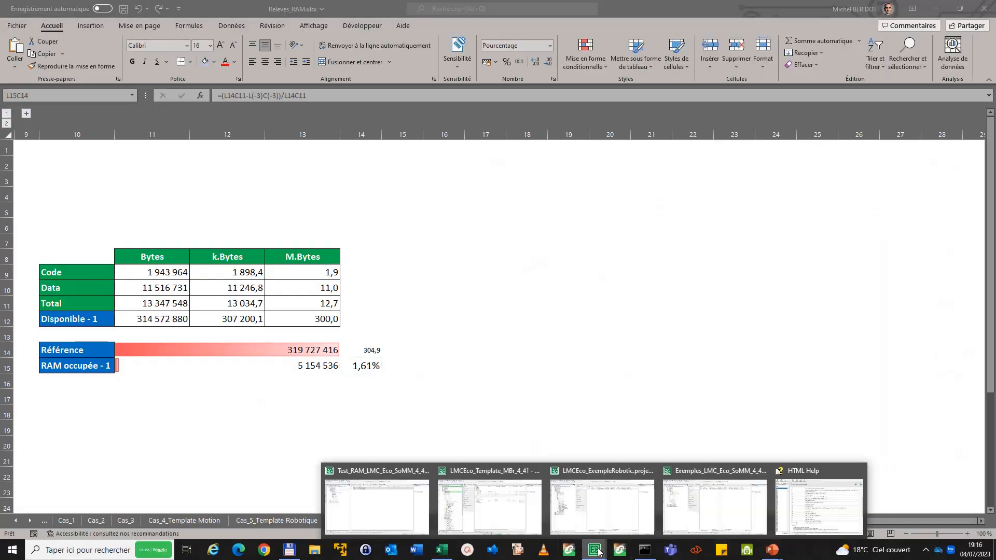
click(538, 517)
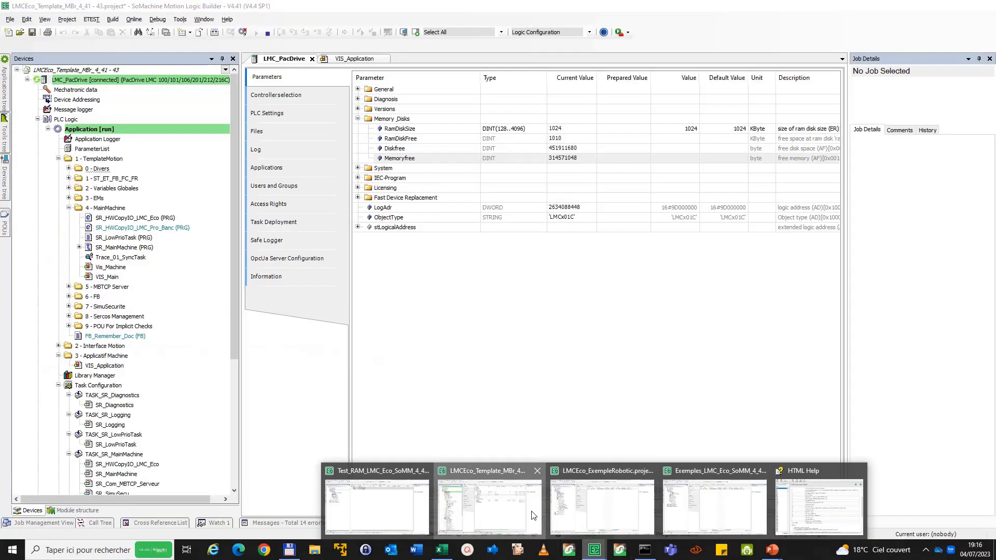
click(243, 32)
Step: Switch to the LMCEco_ExempleRobotic project and log in to the controller, accepting the unintended equipment operation warning
click(597, 551)
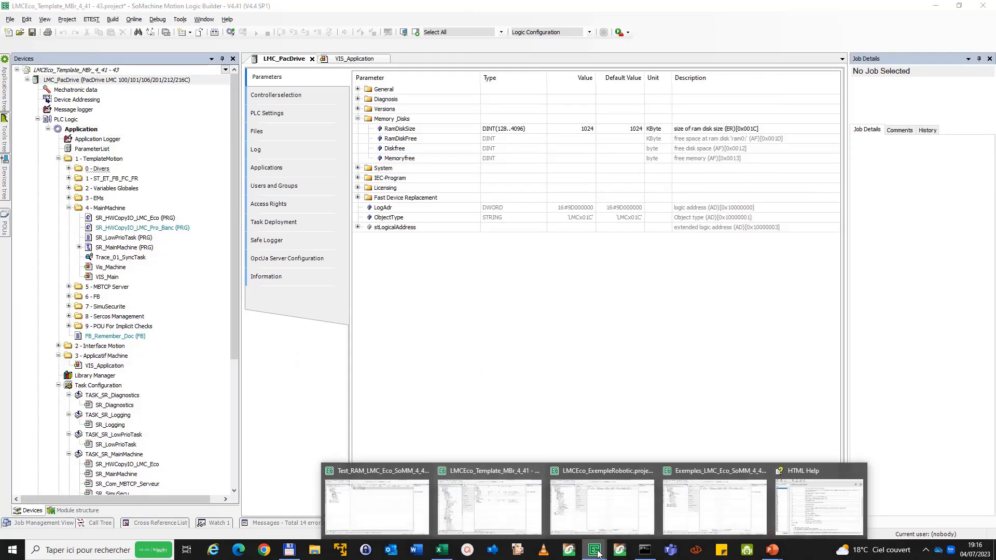
click(613, 516)
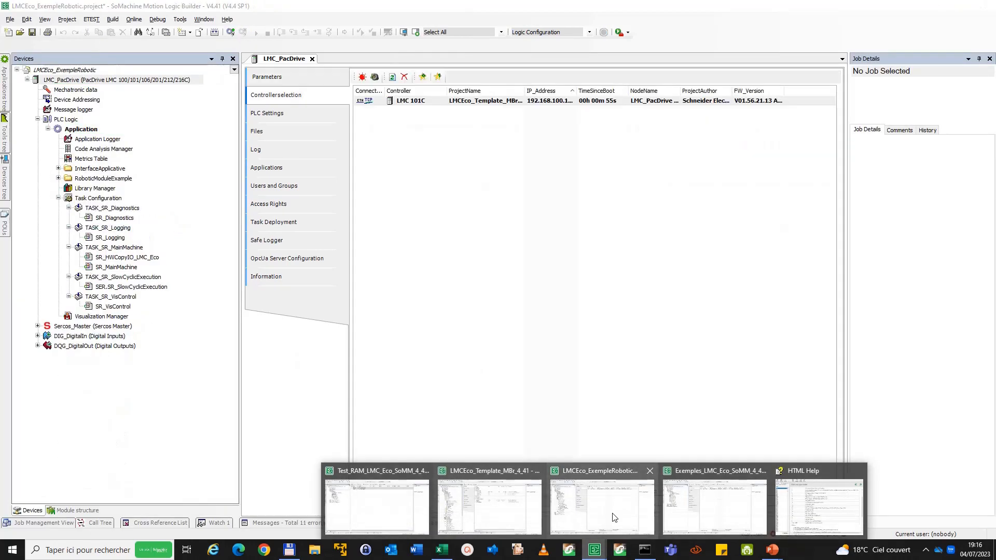
click(230, 33)
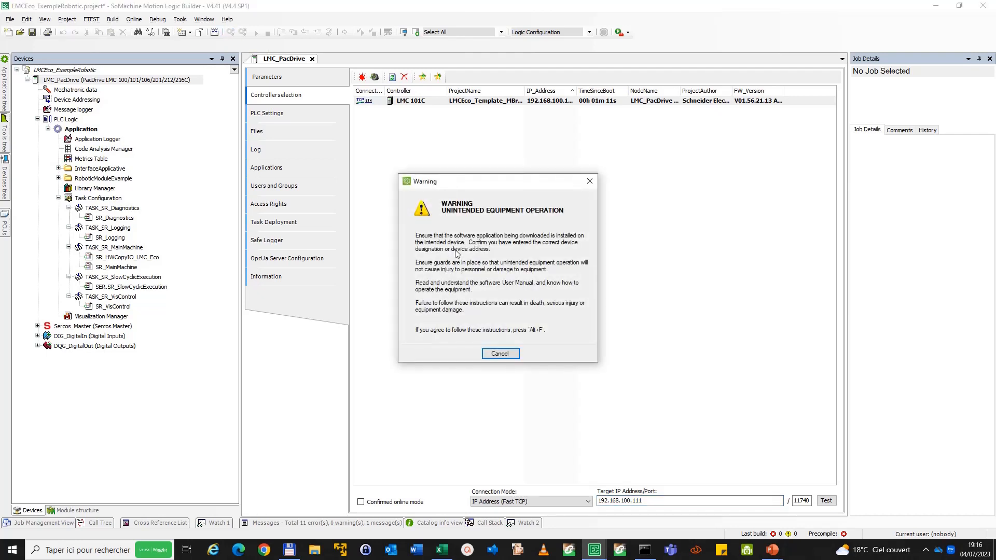
key(alt+f)
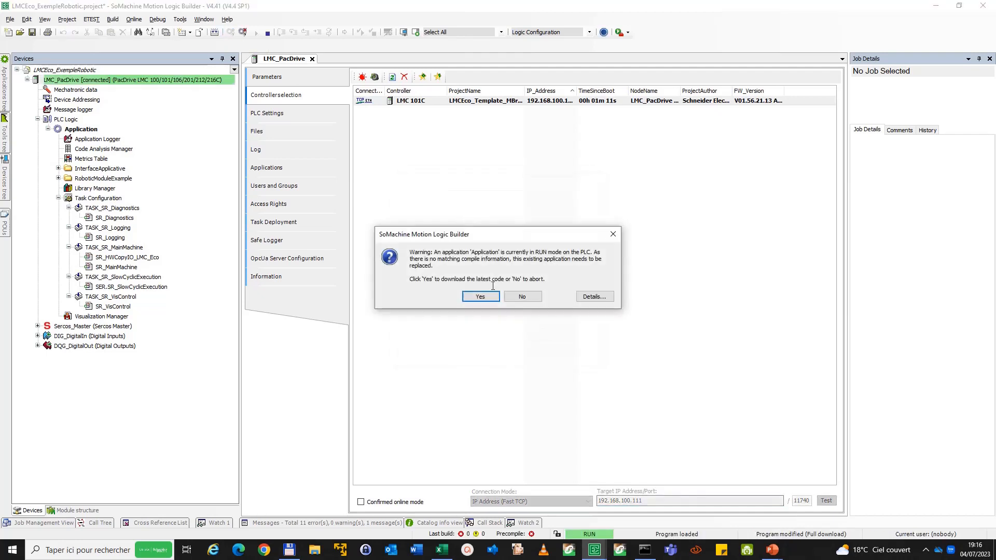
Step: Download the latest code to the controller, initializing the persistent variables with the current list, and perform a cold start of LMC_PacDrive
click(477, 296)
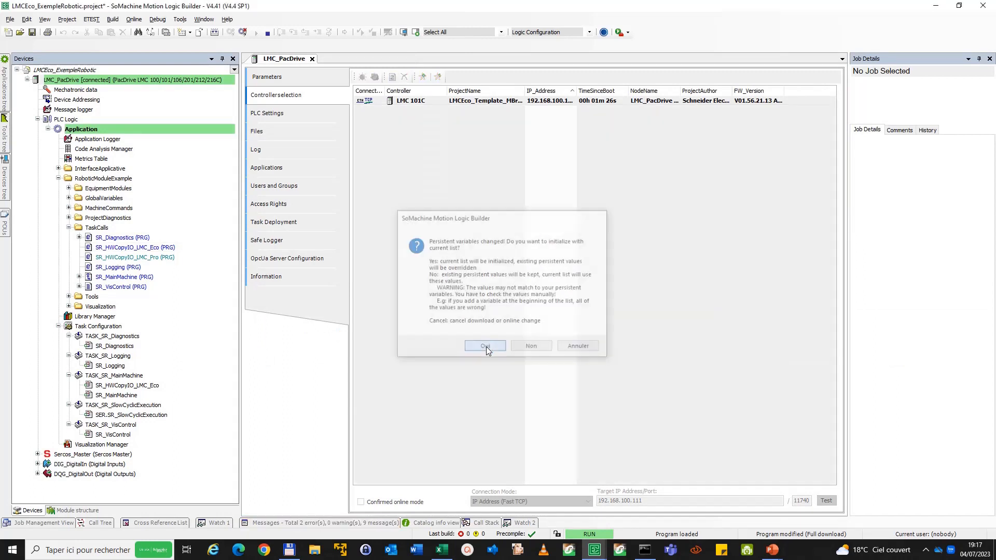
click(485, 347)
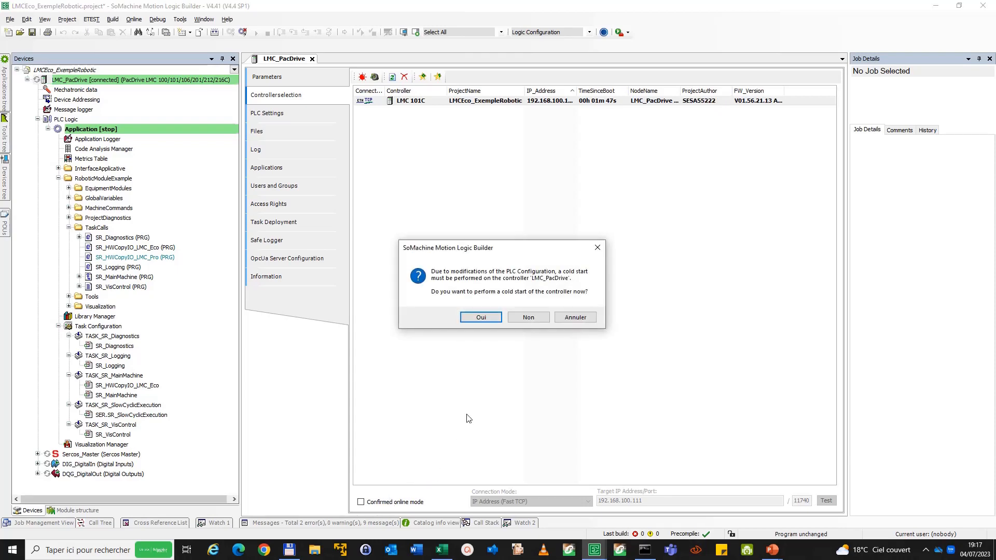
click(482, 317)
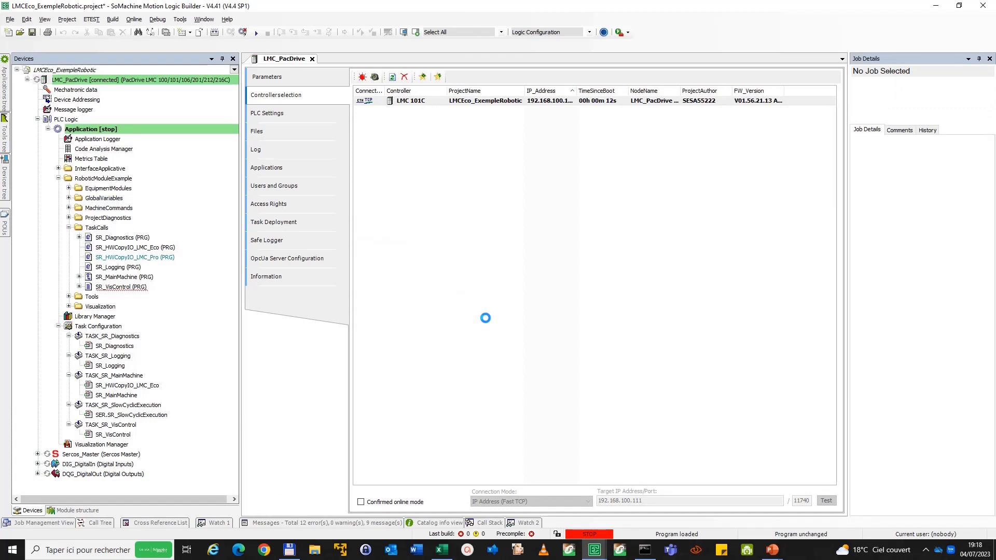
Step: Show the build messages of LMCEco_ExempleRobotic and copy them
click(317, 523)
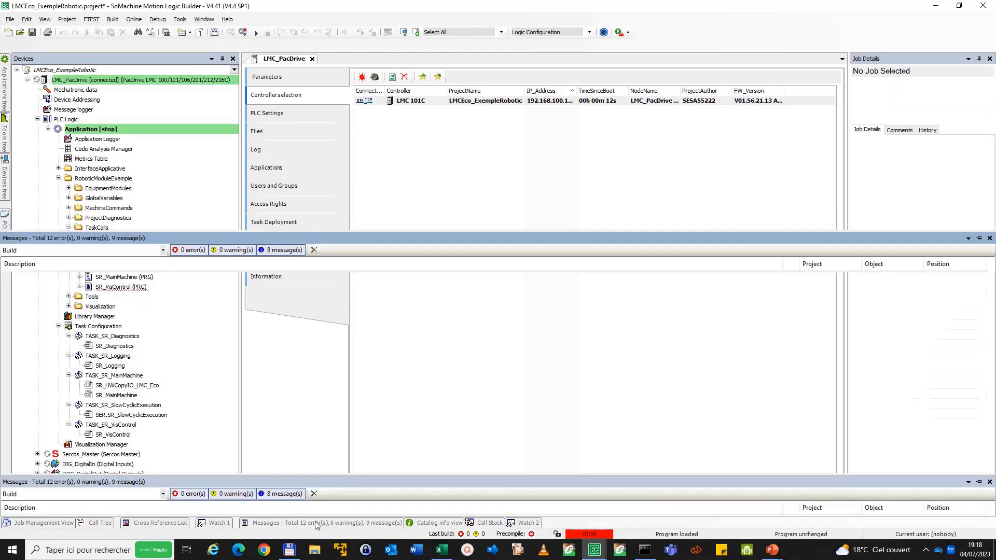
right_click(160, 354)
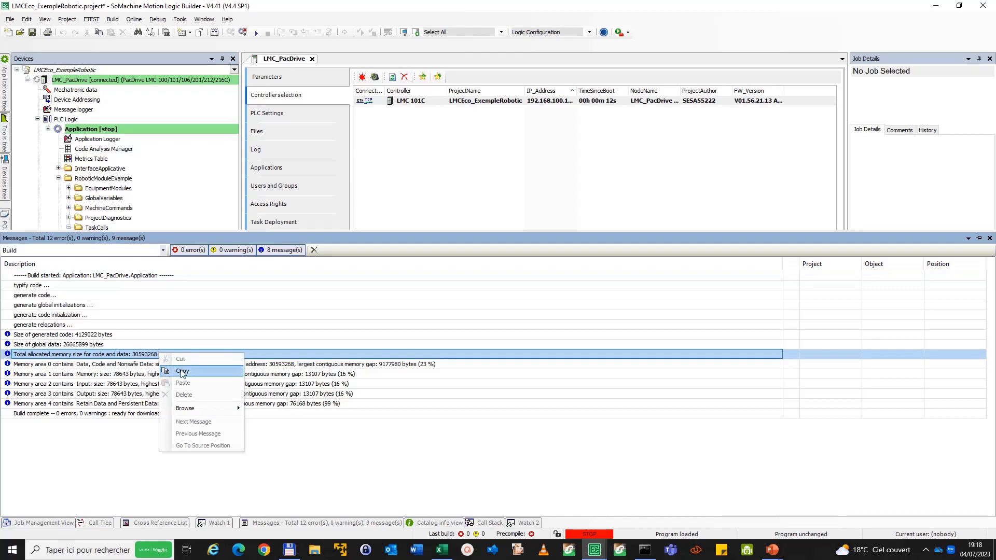
click(182, 373)
Step: Switch to Relevés_RAM.xlsx and paste the copied build messages into the yellow cell under Template Robotique / 1 Robot Delta 3 on sheet Cas_15_Template Robotique
key(alt+Tab)
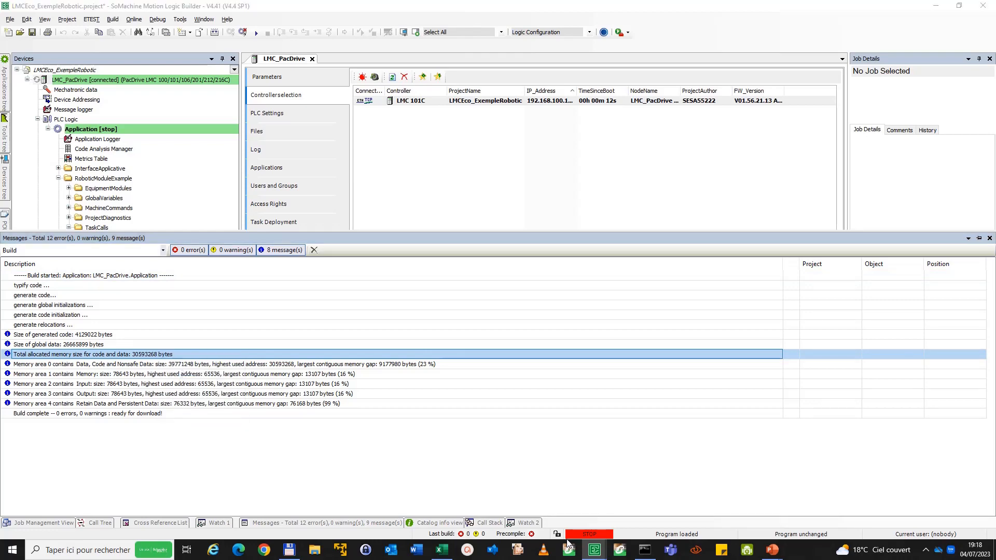
key(alt+Tab)
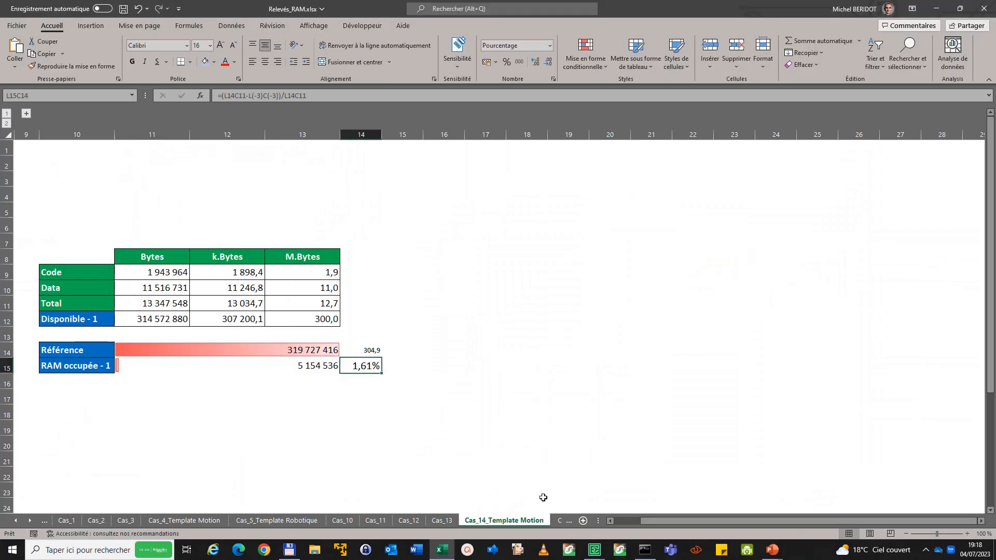
click(565, 520)
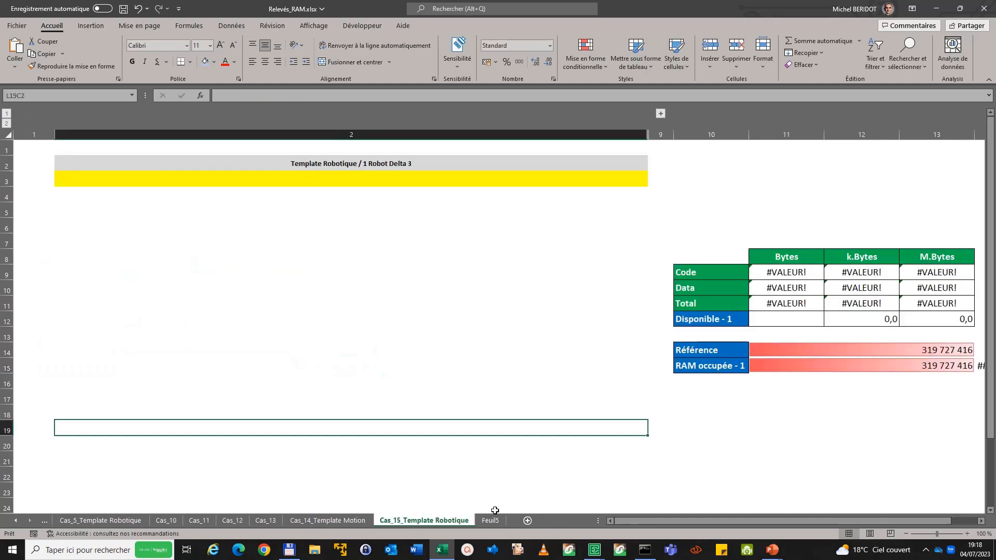
right_click(433, 179)
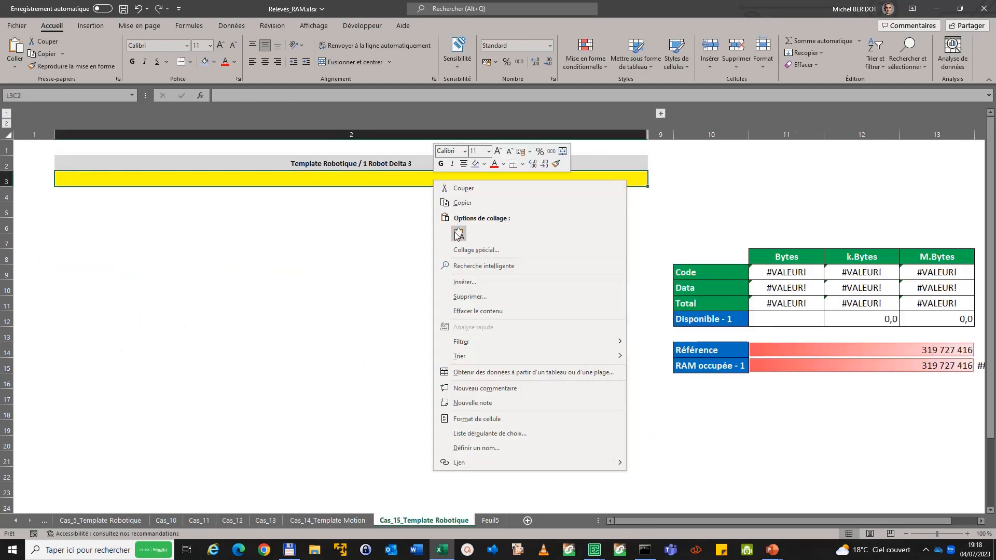
click(455, 232)
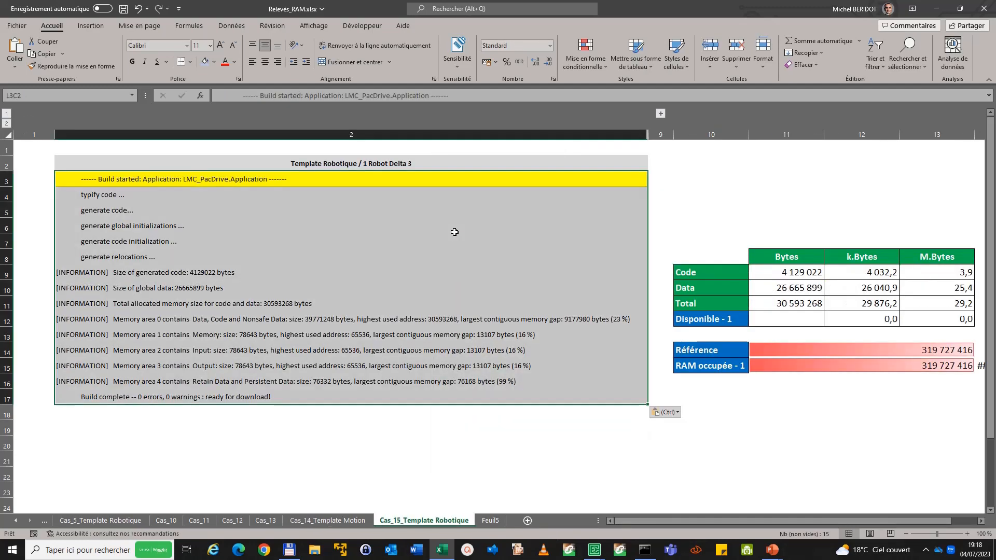
click(739, 446)
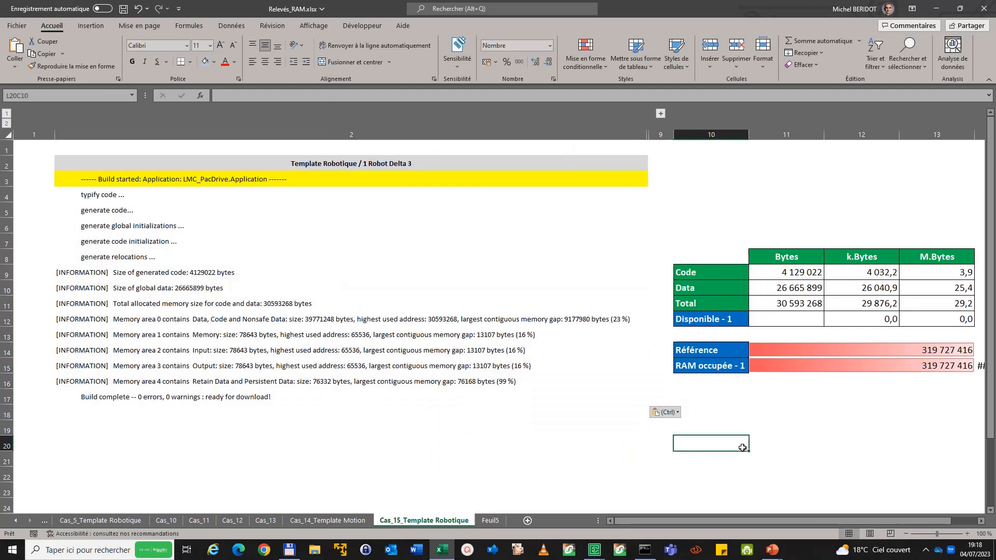
click(951, 291)
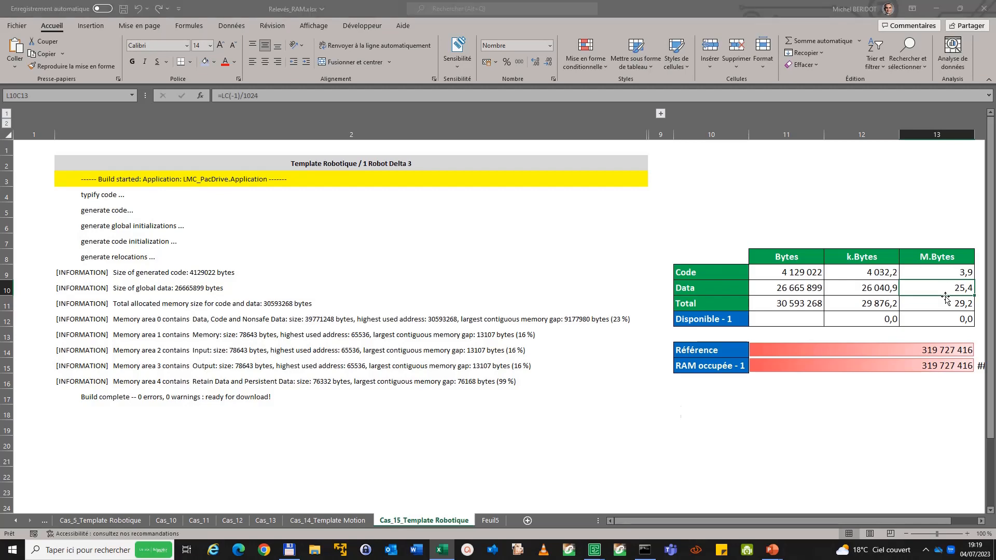
Step: Return to SoMachine Motion Logic Builder, start the application, and copy the current Memoryfree value from the Memory_Disks parameters of LMC_PacDrive
key(alt+Tab)
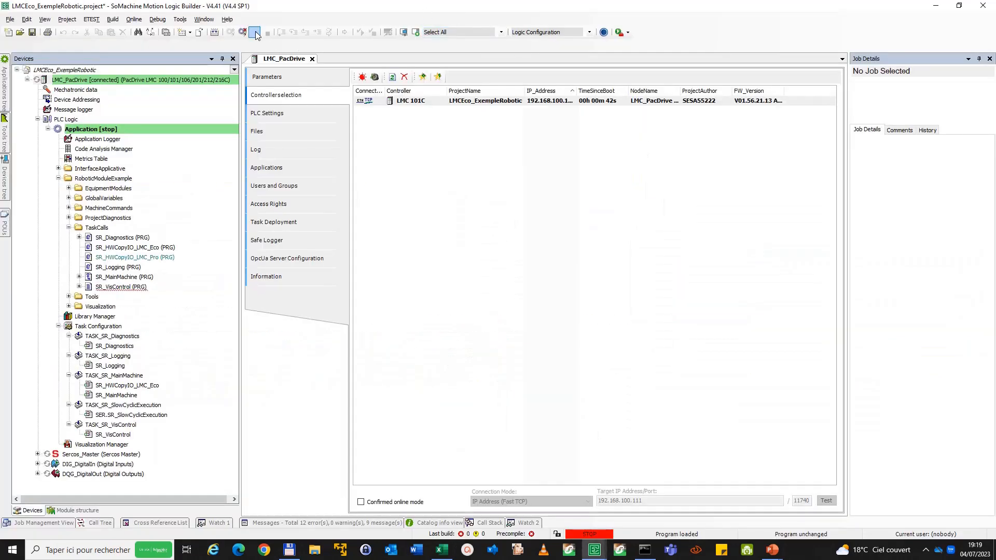
click(254, 33)
click(289, 83)
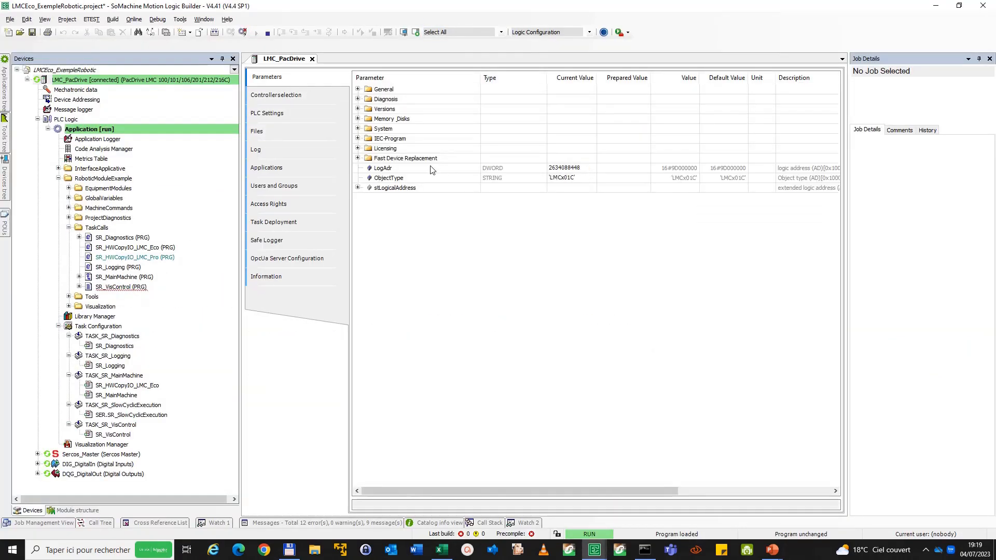
click(358, 119)
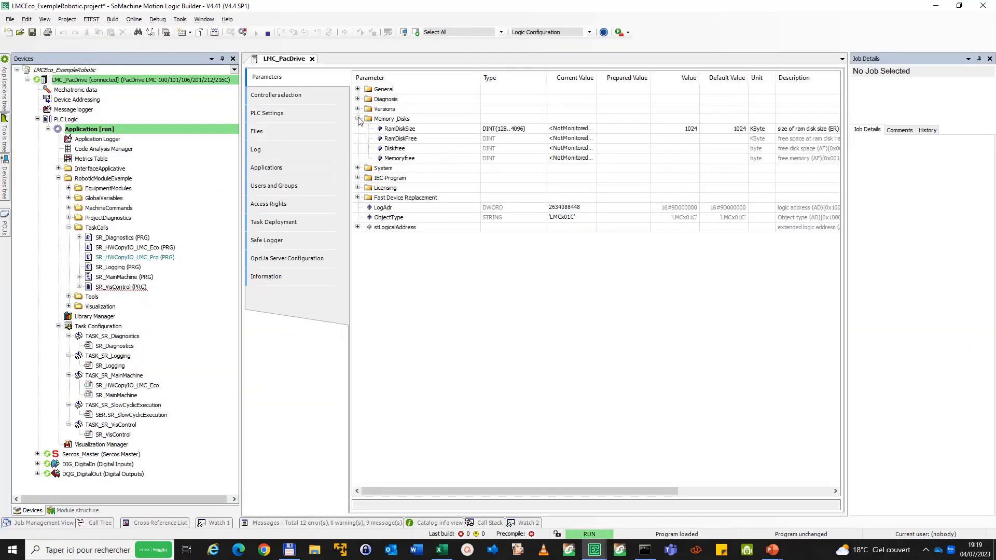
click(565, 161)
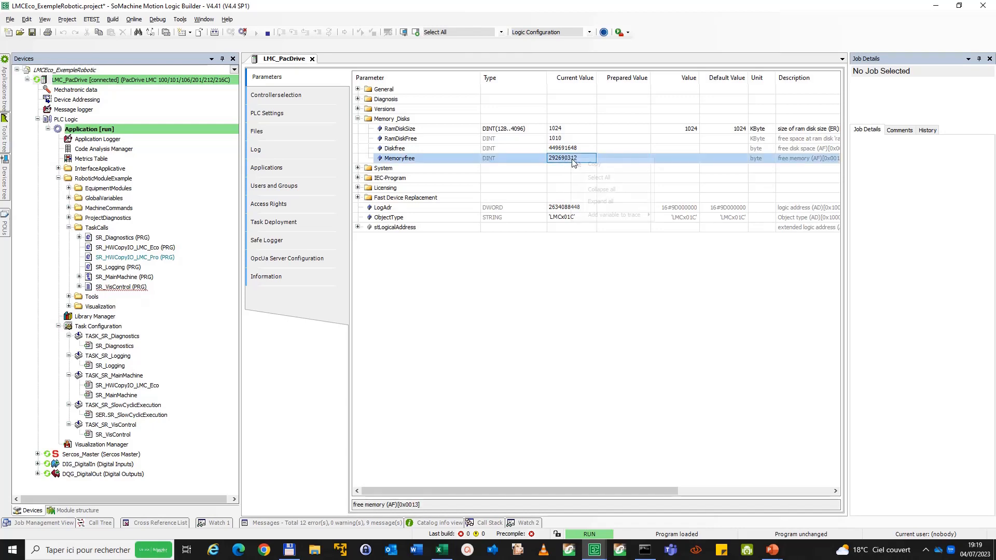
right_click(571, 160)
click(594, 165)
Step: Switch to Relevés_RAM.xlsx and paste the copied free memory, 292690312, as the Bytes value of Disponible - 1 on sheet Cas_15_Template Robotique
key(alt+Tab)
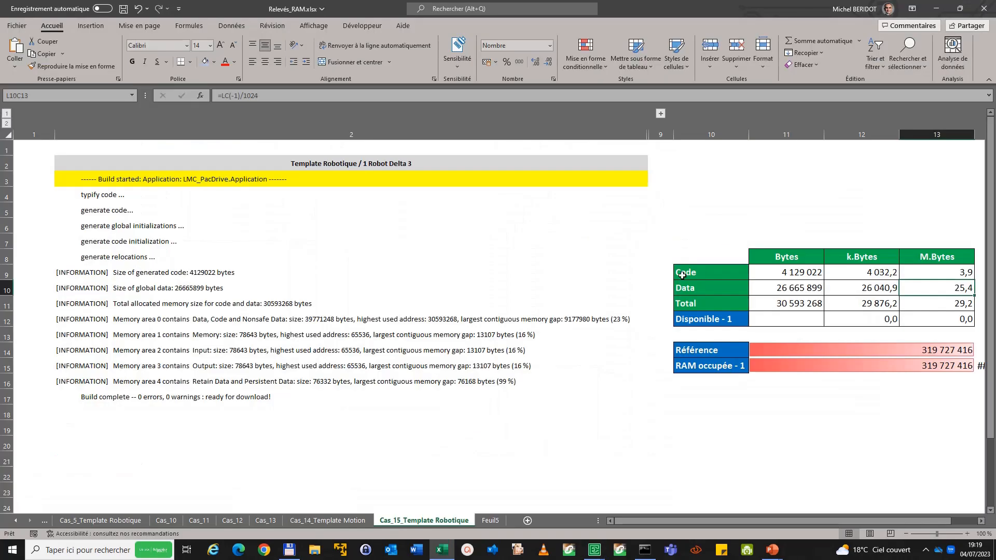
right_click(768, 323)
click(788, 83)
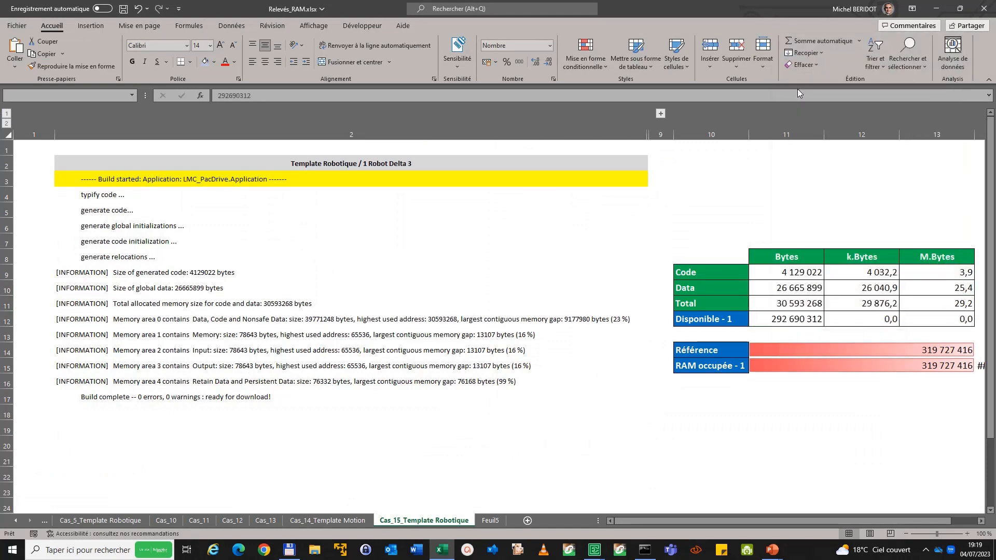
Step: Examine the occupied RAM percentage beside RAM occupée - 1 and compare it with the Template Robotique France reference in the PowerPoint slideshow
click(982, 522)
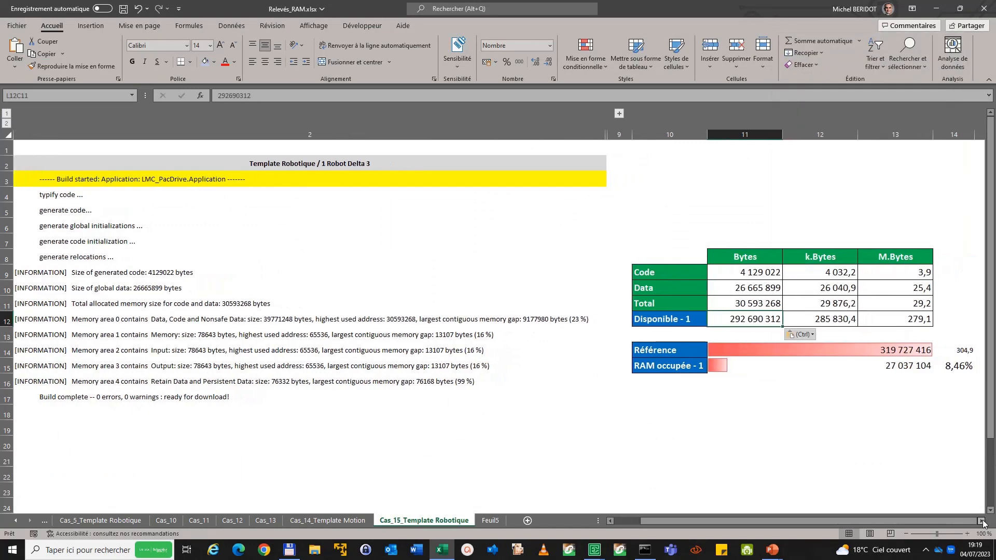
click(982, 521)
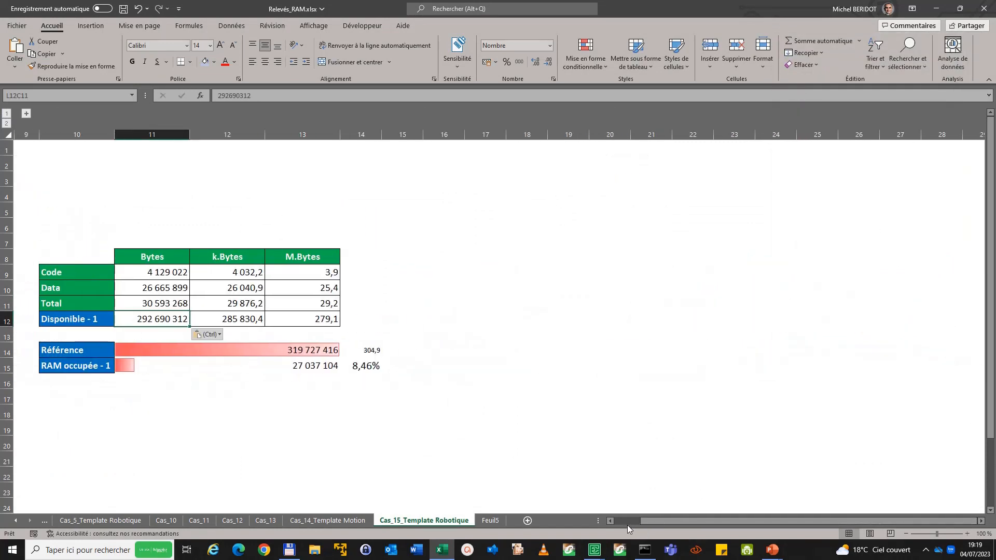
click(611, 520)
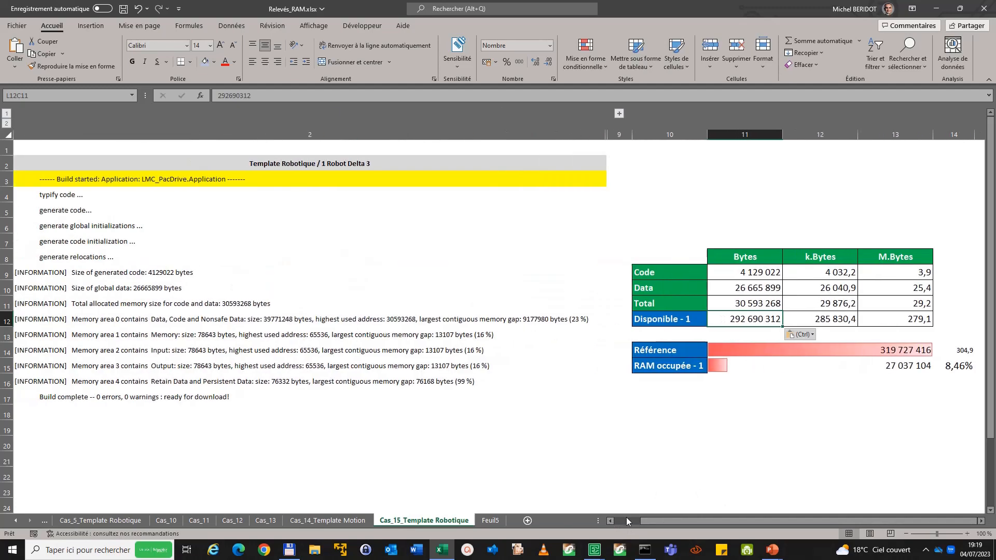
click(957, 366)
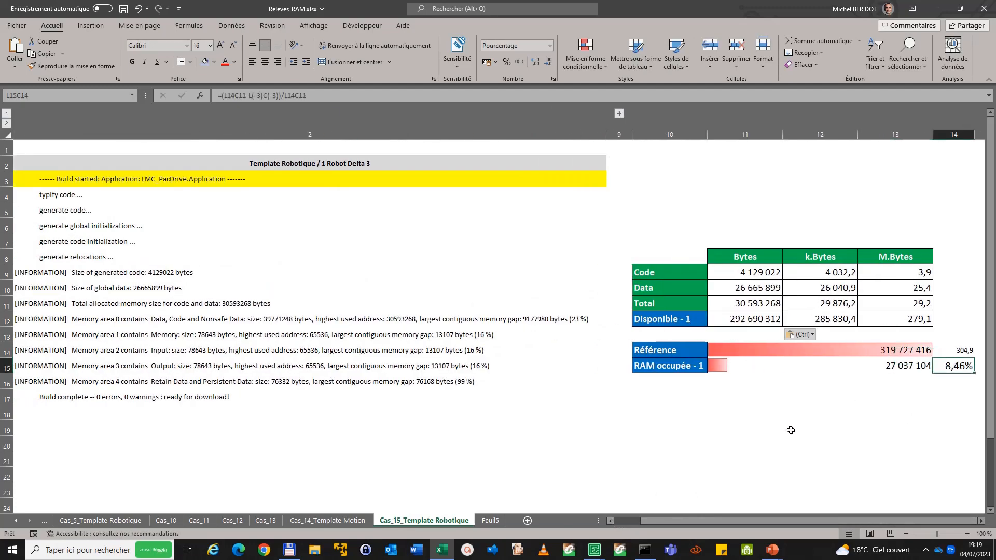
click(771, 549)
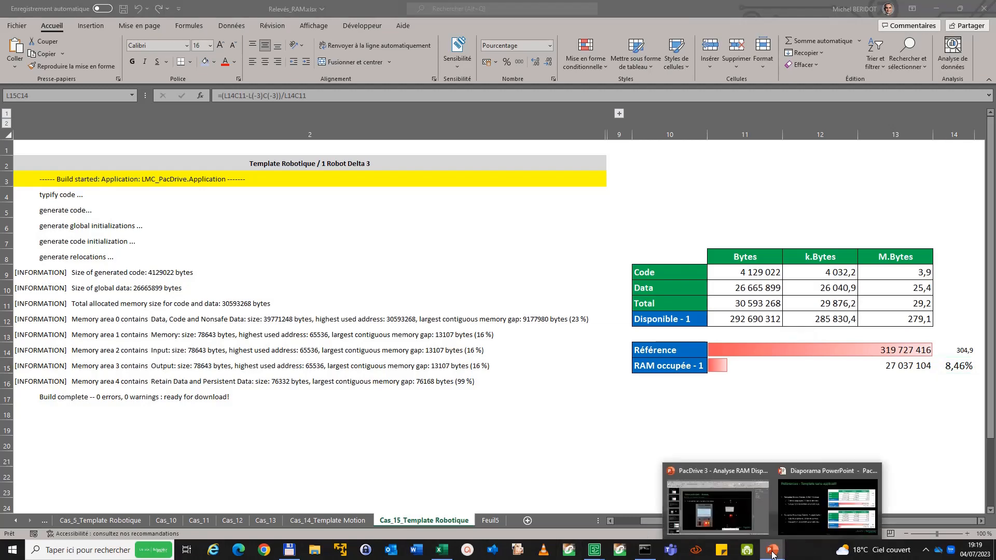
click(830, 506)
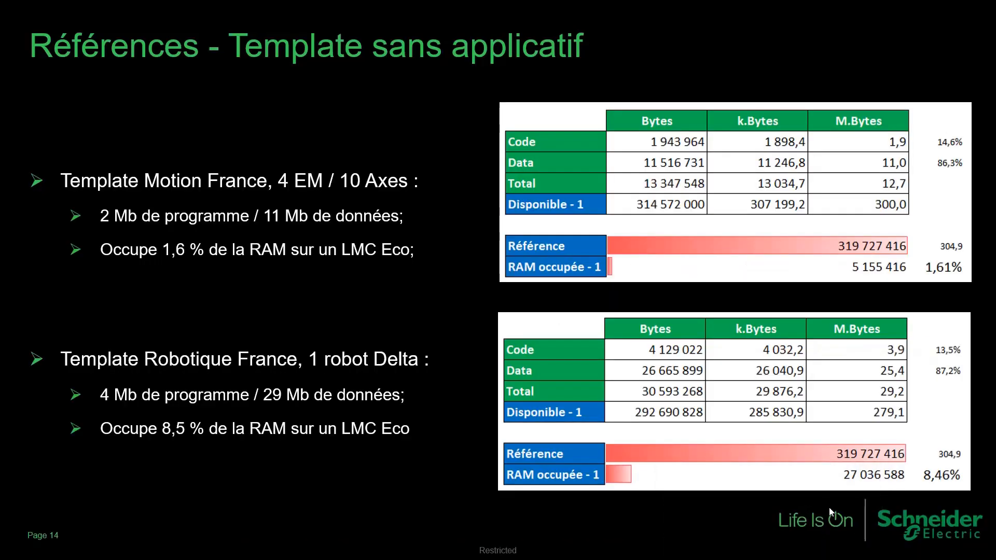